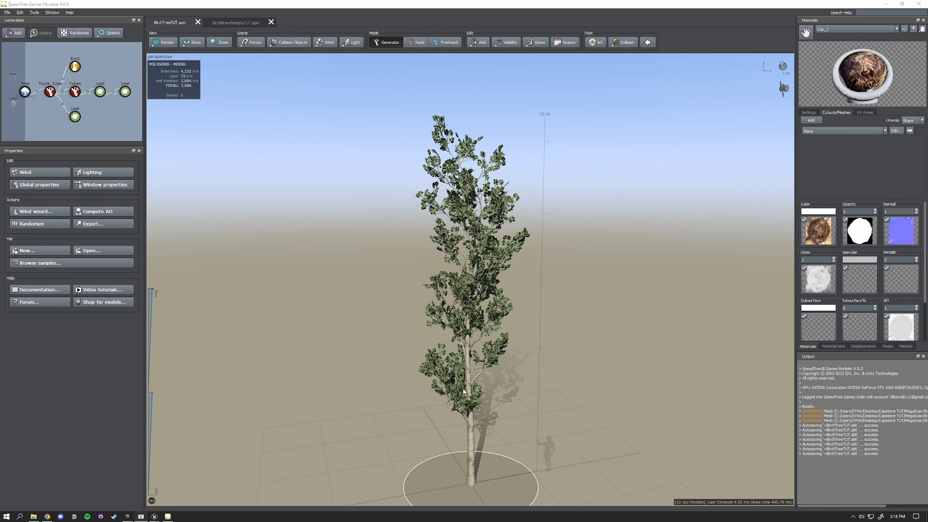
Switch to the BirchBranchEmptyTUT.spm document and review its list of materials, leaving them unchanged
drag(474, 409, 438, 359)
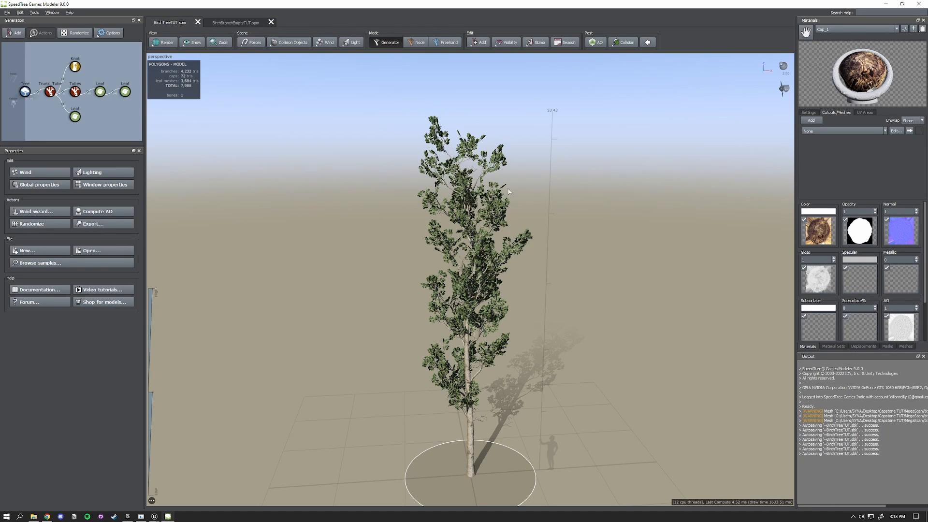
click(235, 22)
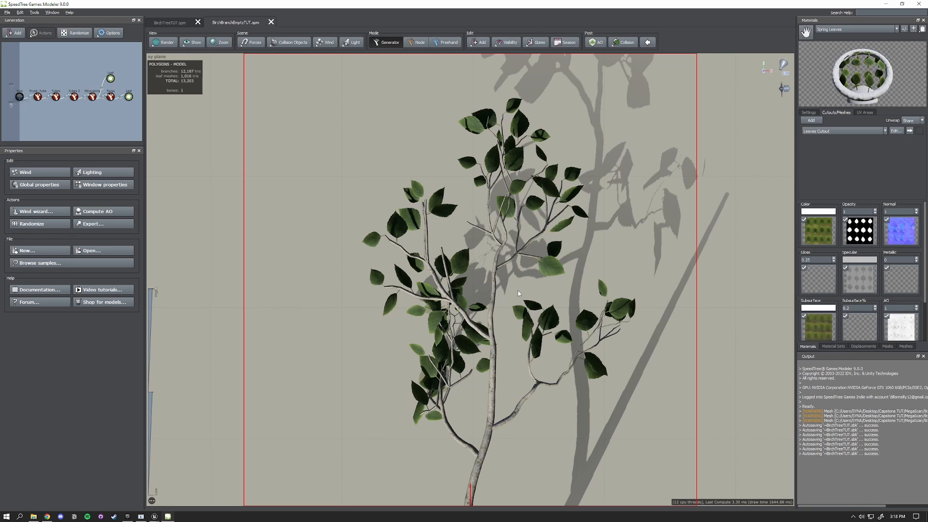
click(874, 29)
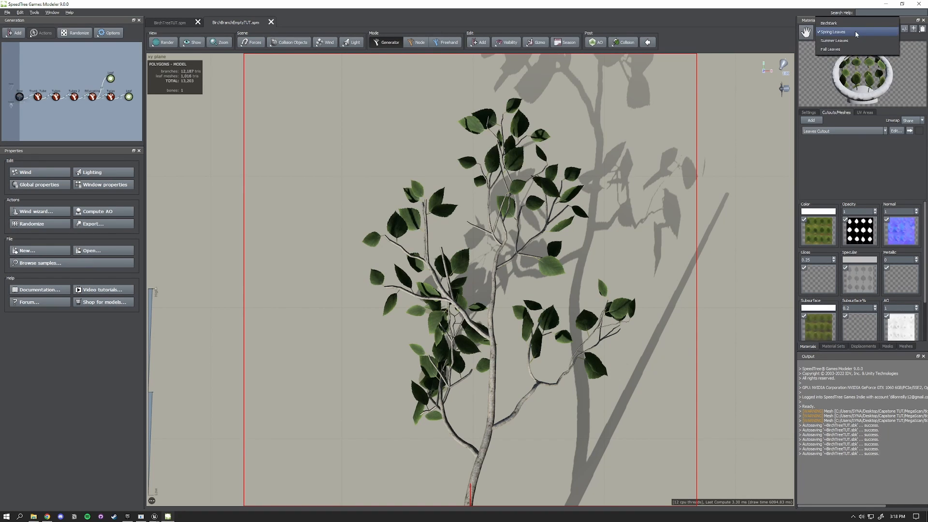
click(904, 29)
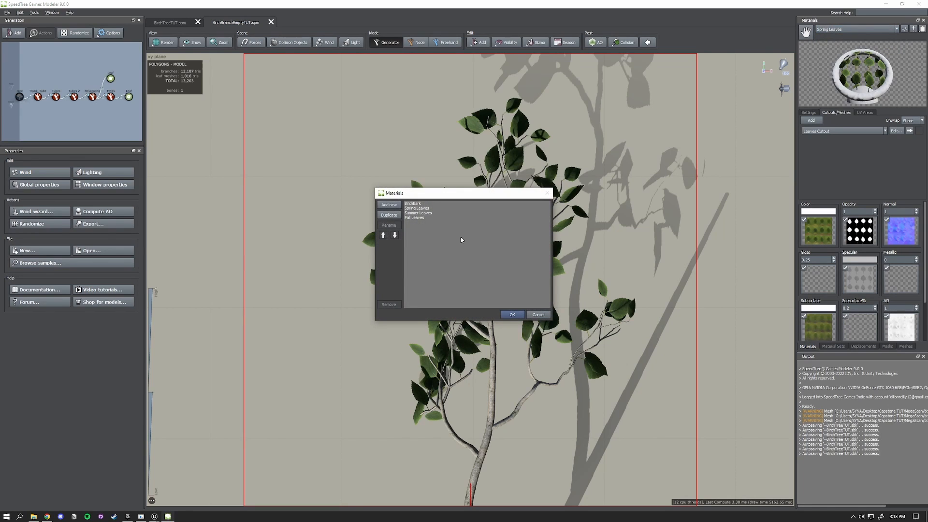
click(420, 209)
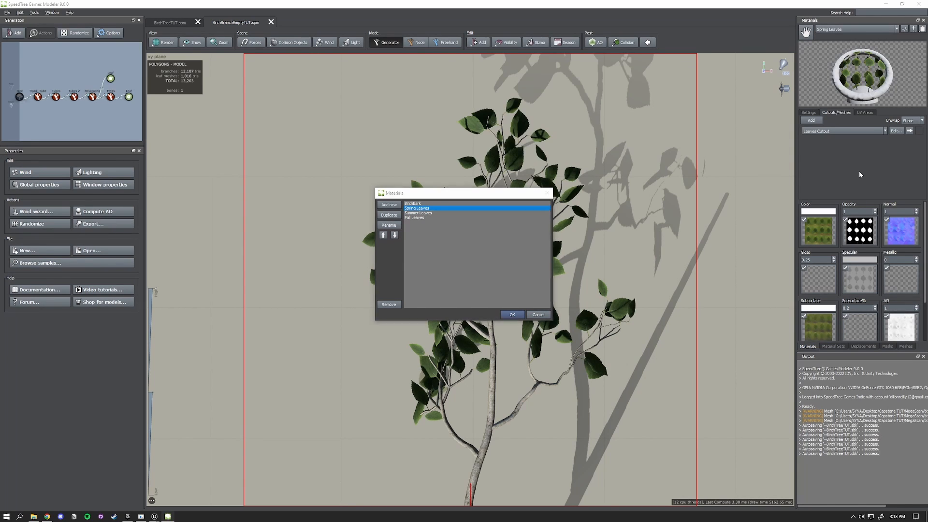
click(532, 316)
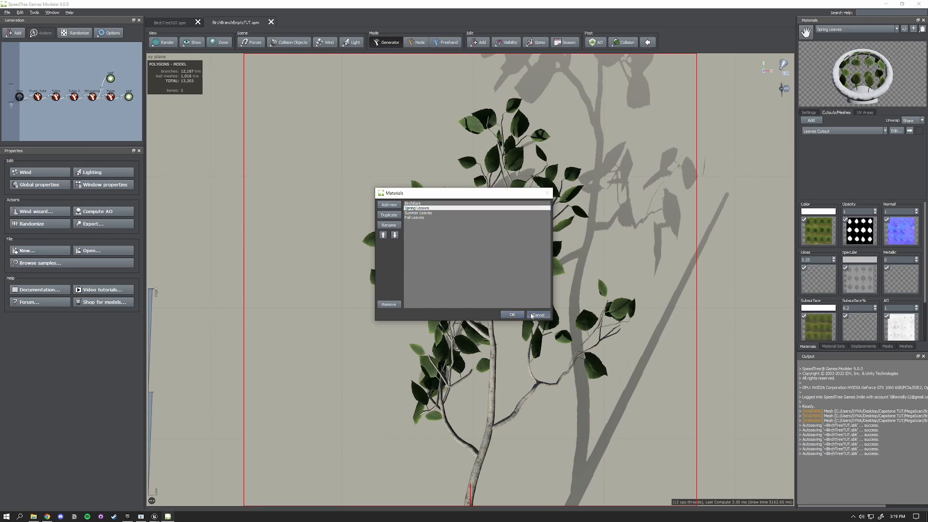
Try a red adjustment on the Spring Leaves color map and reset it to its default
click(830, 236)
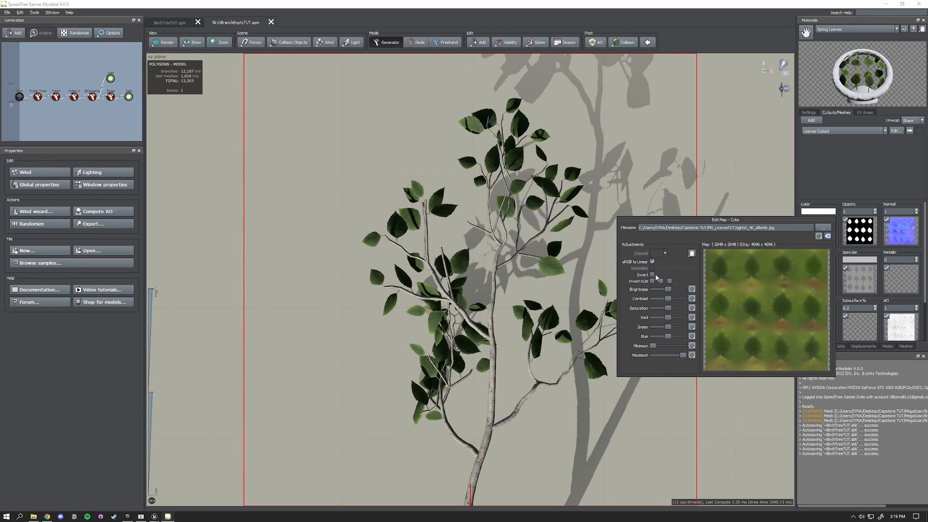
mouse_move(668, 318)
mouse_down()
mouse_move(675, 323)
mouse_move(666, 321)
mouse_up()
click(692, 318)
click(771, 179)
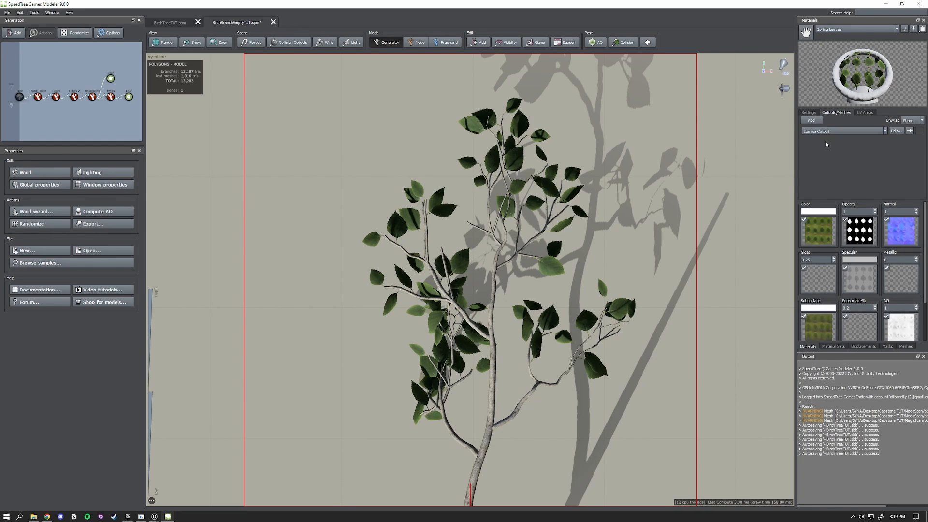
Look through the Summer Leaves and Fall Leaves materials
click(838, 31)
click(852, 37)
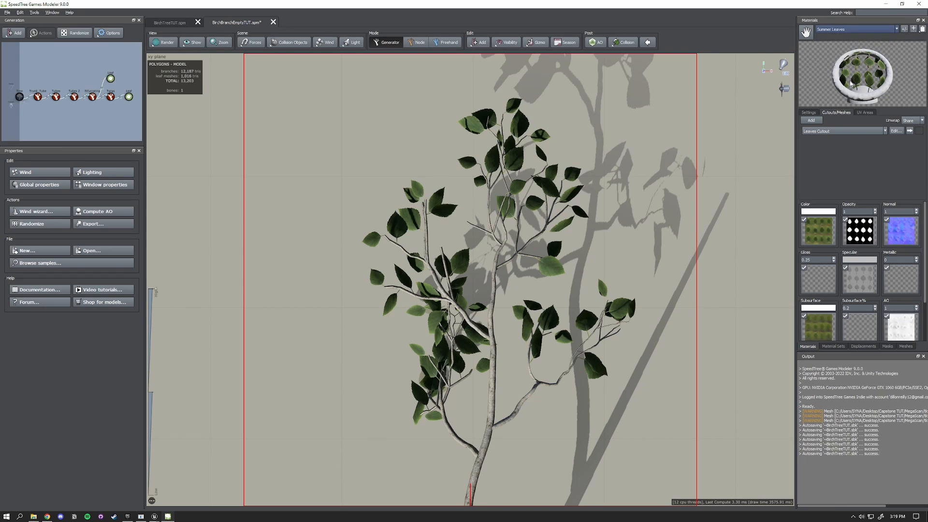
click(851, 30)
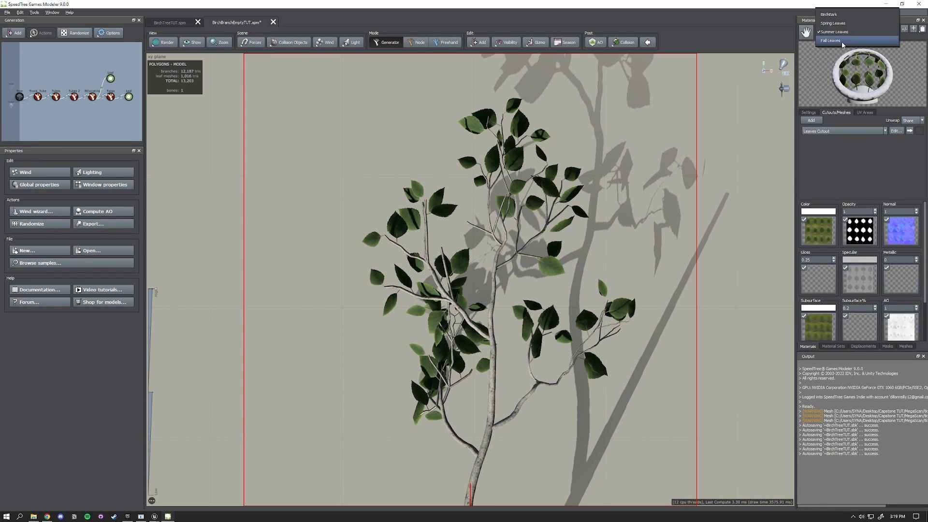
click(843, 42)
click(855, 31)
click(832, 16)
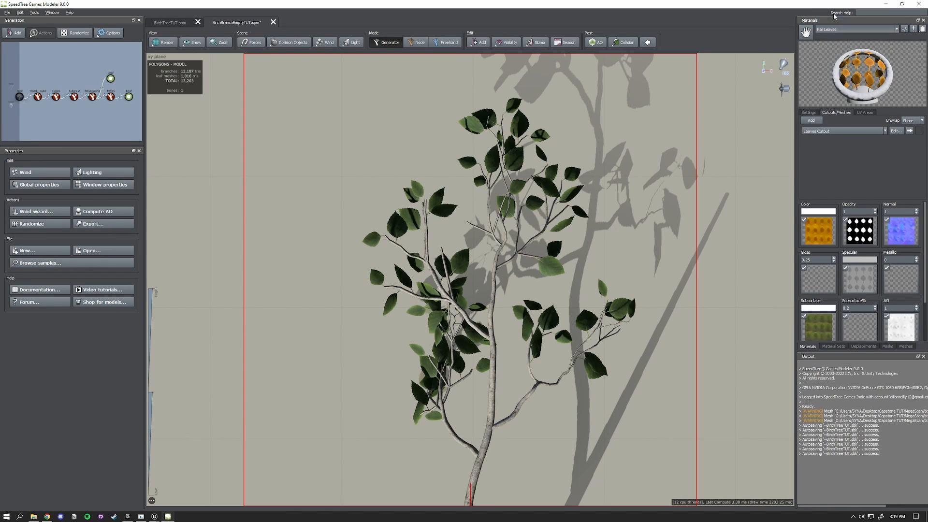
Try adding a fourth member to the Leaves material set and remove it again
click(833, 347)
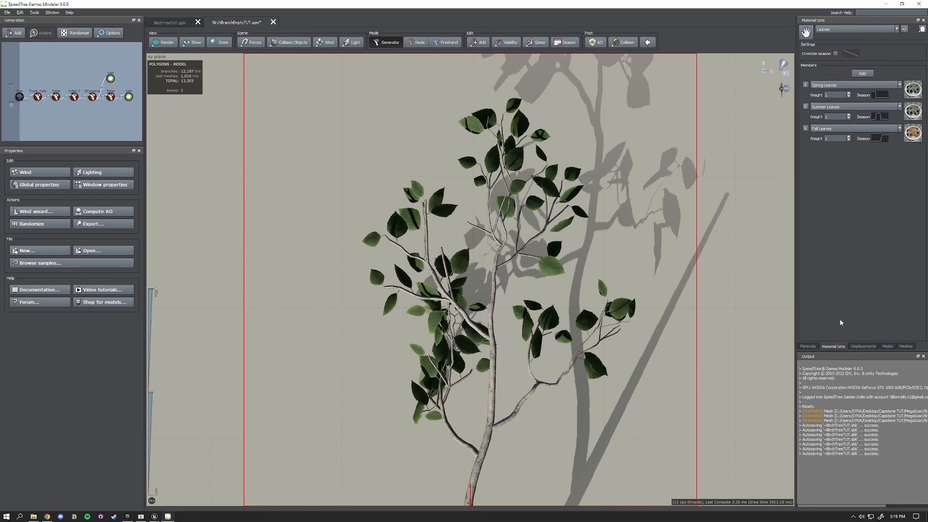
click(862, 73)
click(841, 152)
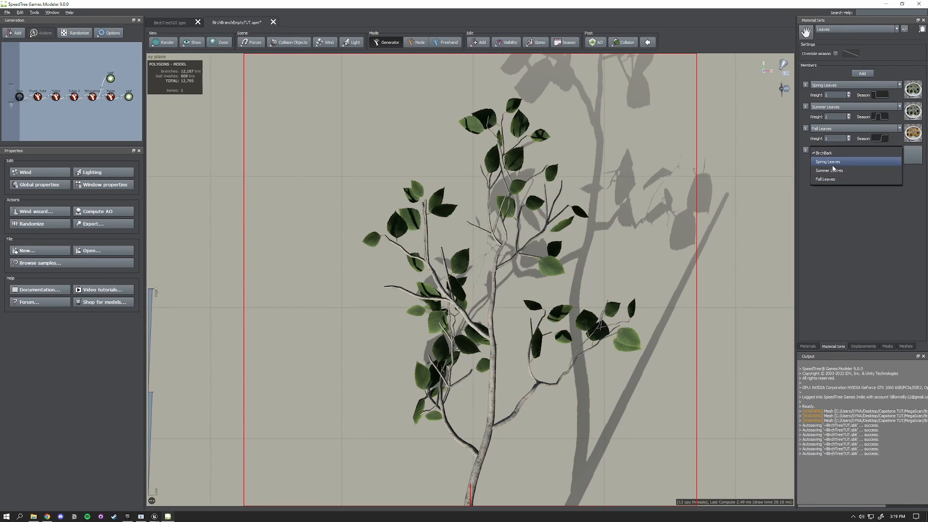
click(839, 167)
click(805, 149)
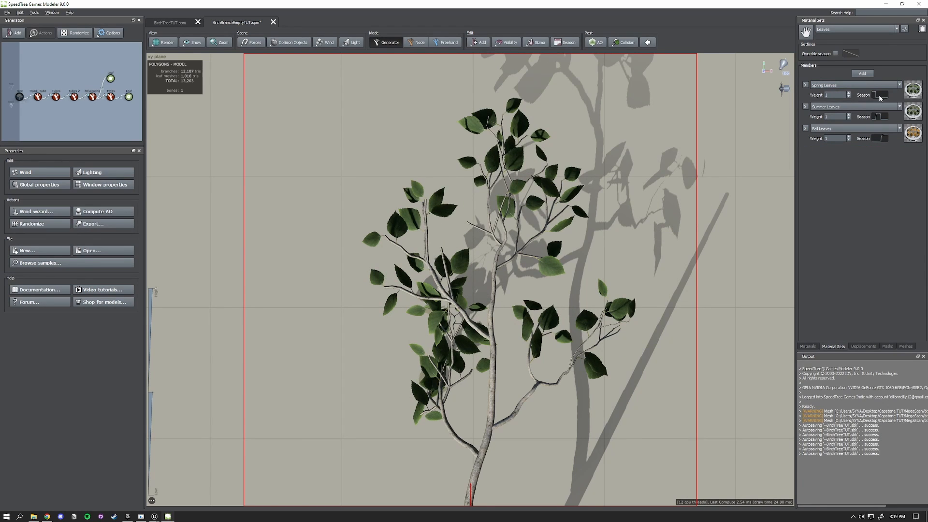
Raise the two upper points of the Spring Leaves season curve to about 1.05
click(879, 97)
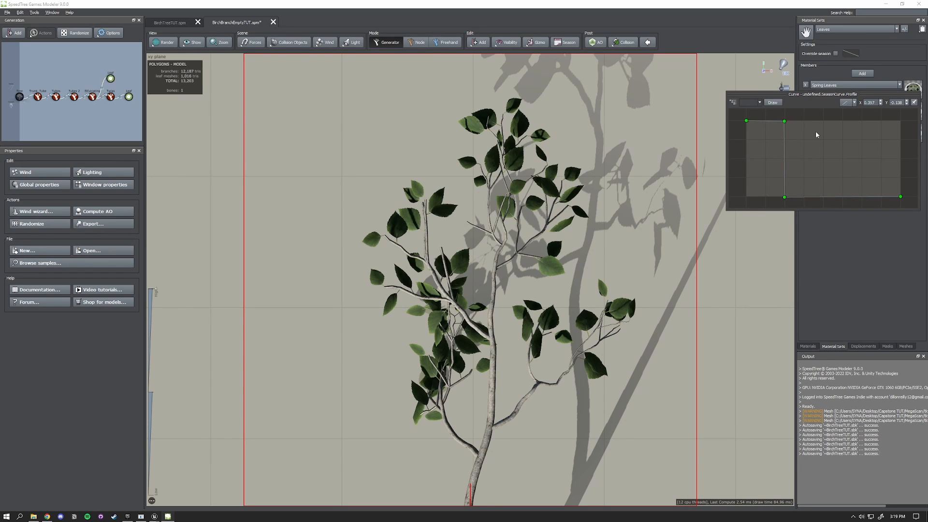
drag(744, 119, 786, 123)
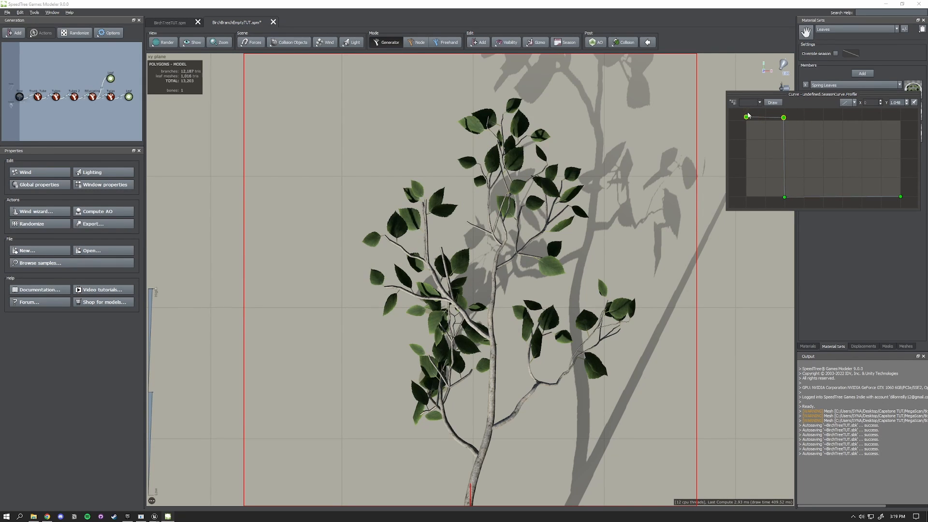
click(857, 252)
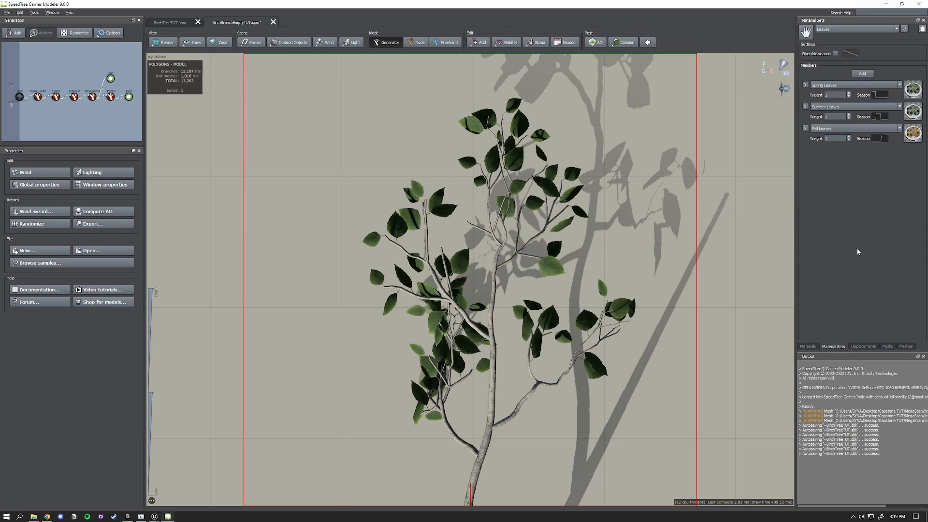
Examine the season curves of Summer Leaves and Fall Leaves in the Leaves material set
click(879, 118)
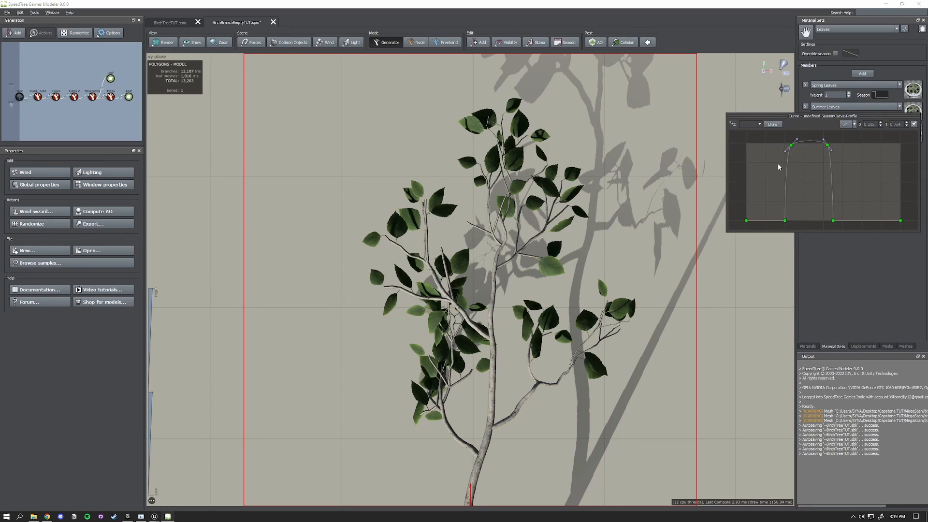
click(863, 255)
click(882, 138)
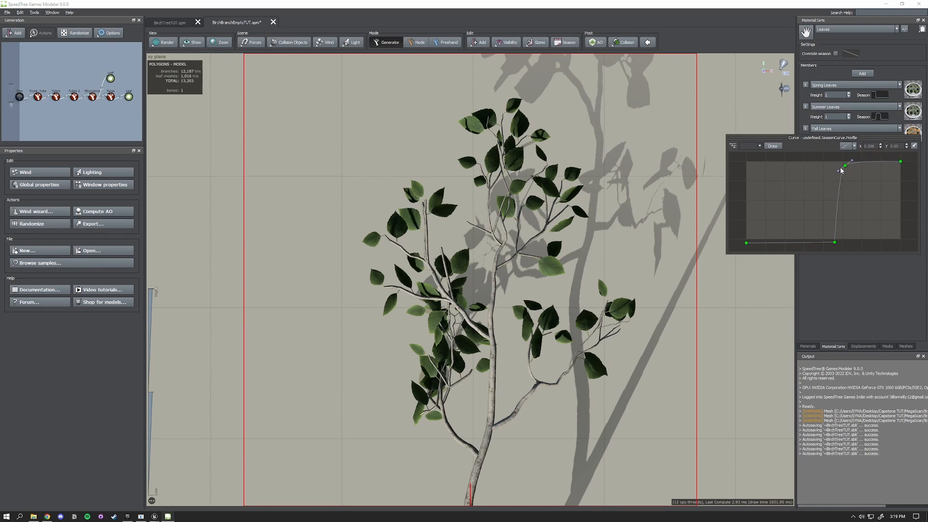
click(868, 269)
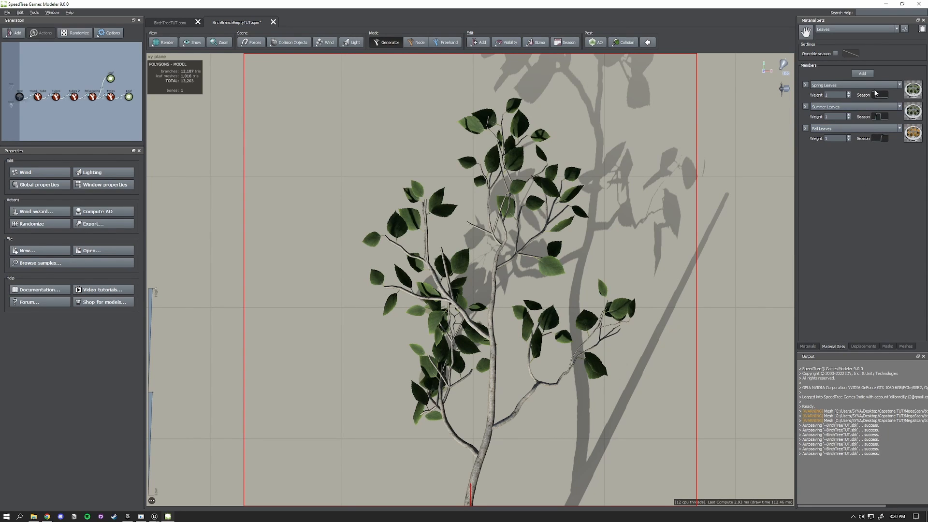
Preview how the branch changes between the spring and summer seasons, and return it to spring
click(564, 42)
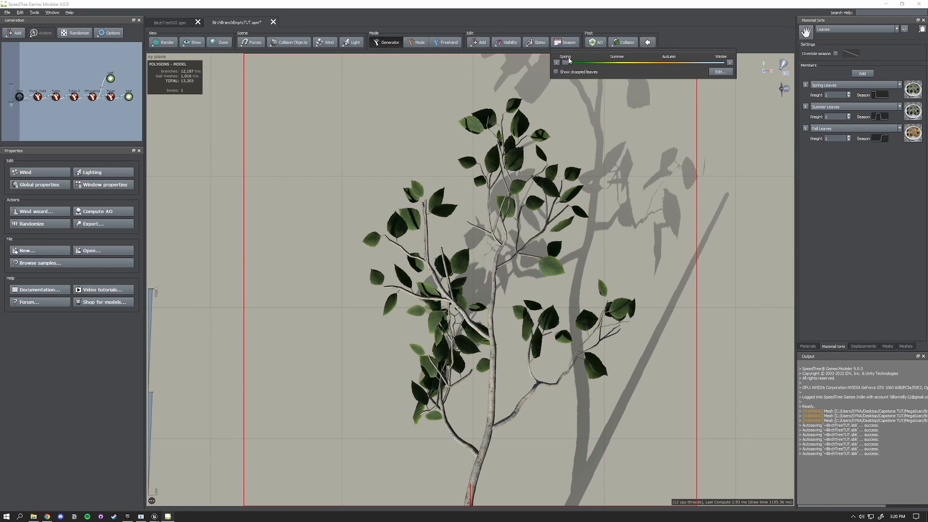
drag(569, 61, 546, 68)
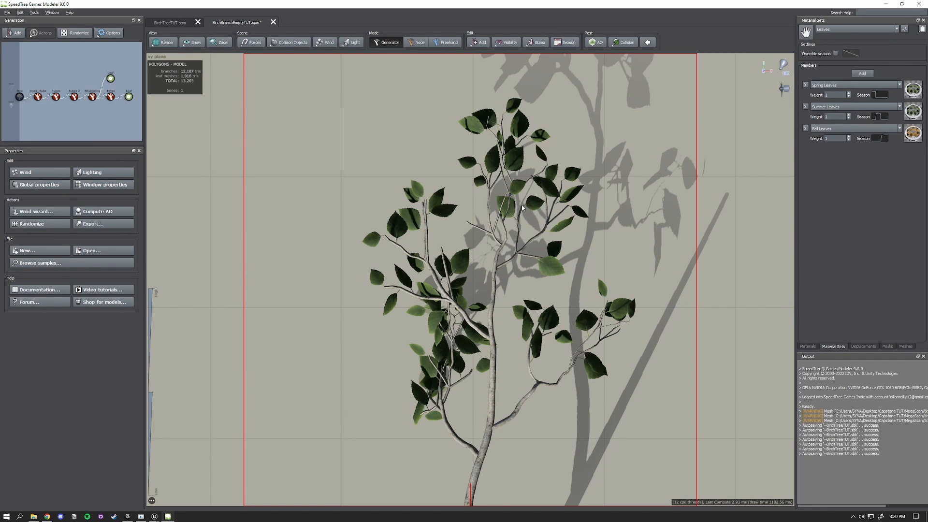
middle_drag(494, 215, 493, 228)
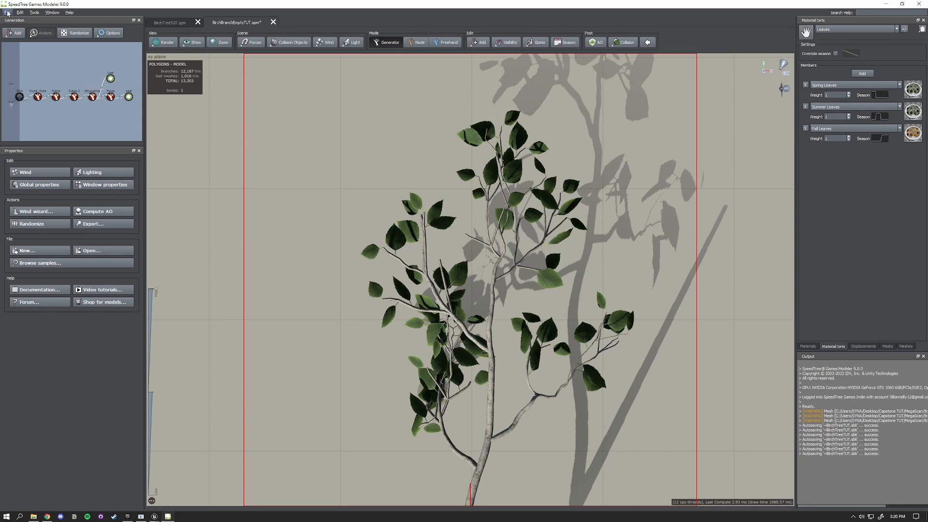
click(564, 42)
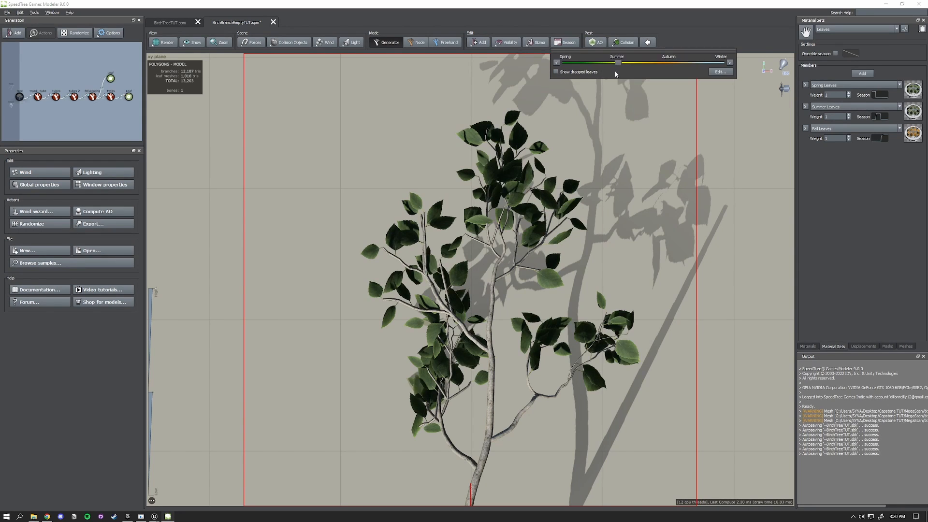
drag(623, 63, 559, 77)
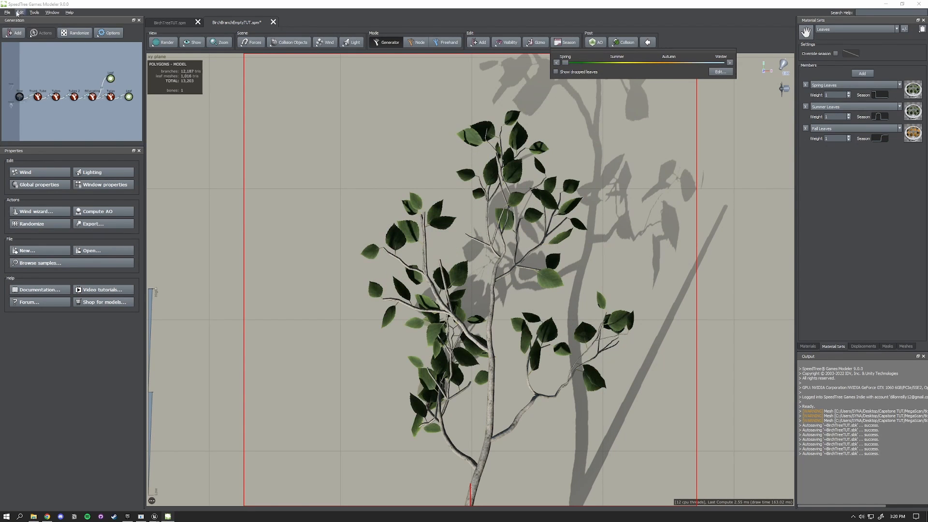
Review the Export Material settings and save location for the spring branch without exporting
click(8, 13)
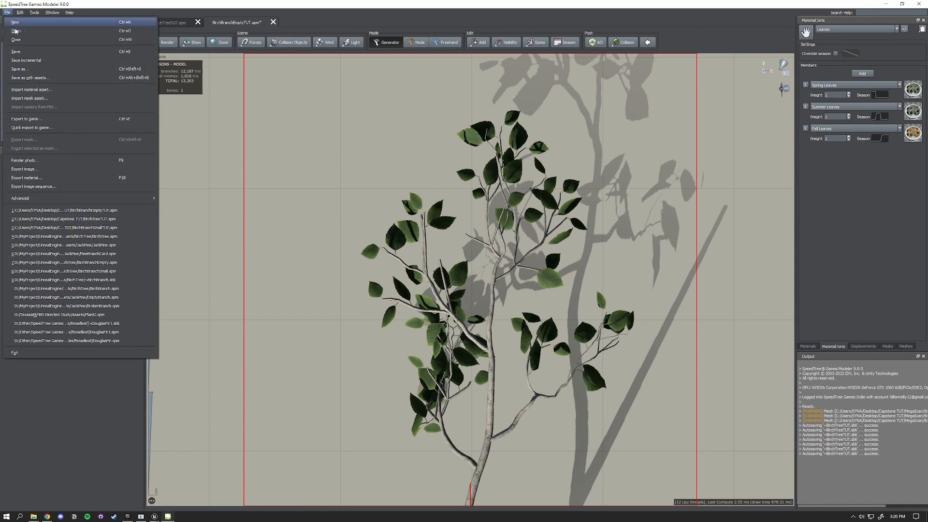
click(35, 178)
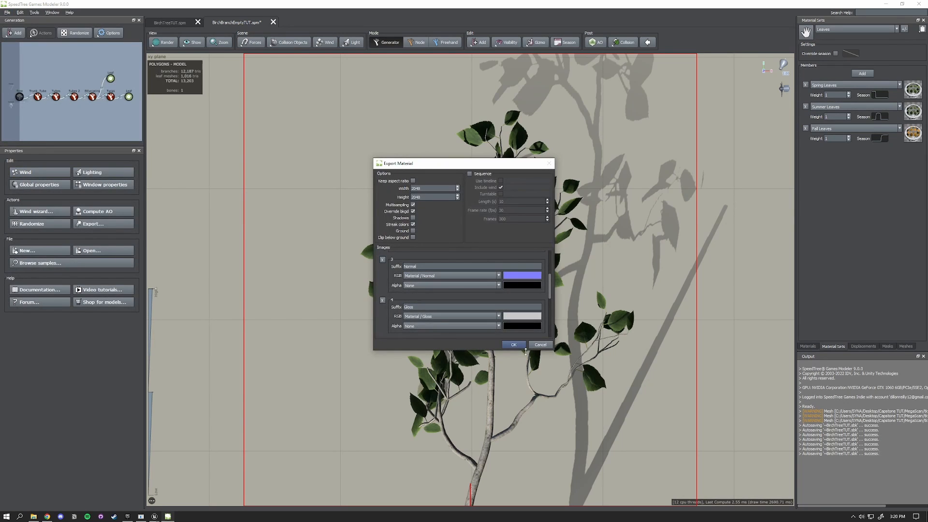
click(517, 345)
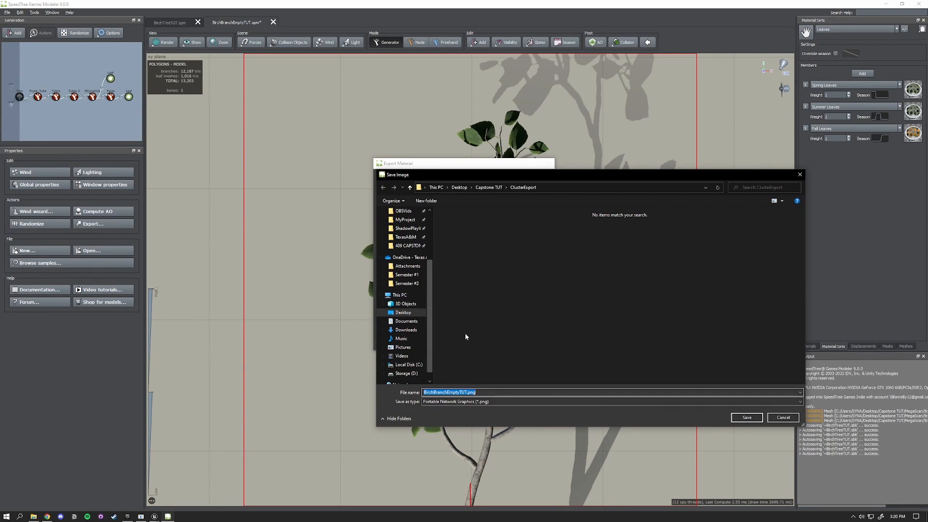
click(790, 419)
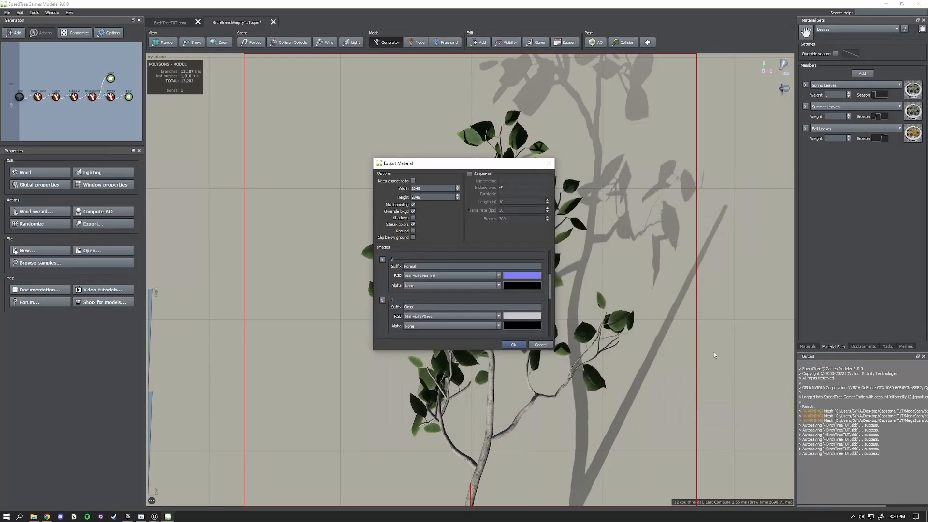
click(540, 344)
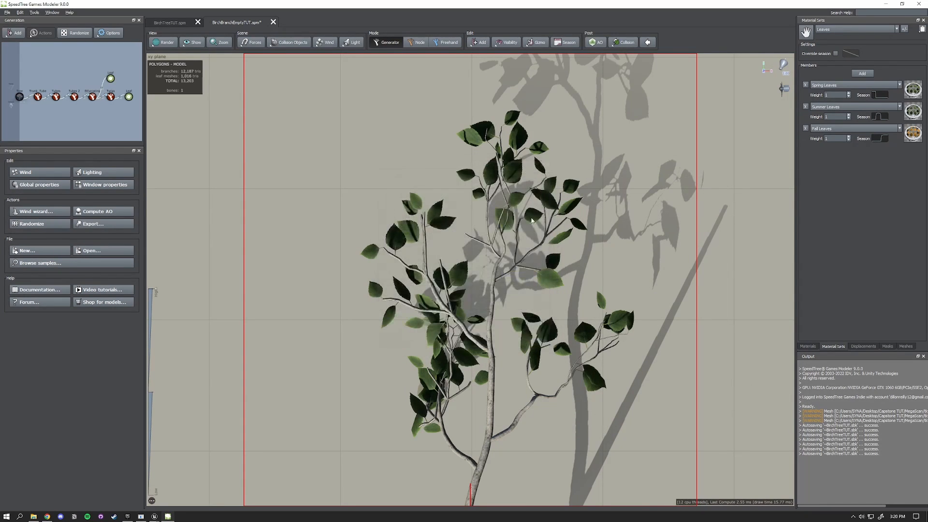
Try hiding both Leaf generators to leave a bare winter branch, and show them again
click(564, 42)
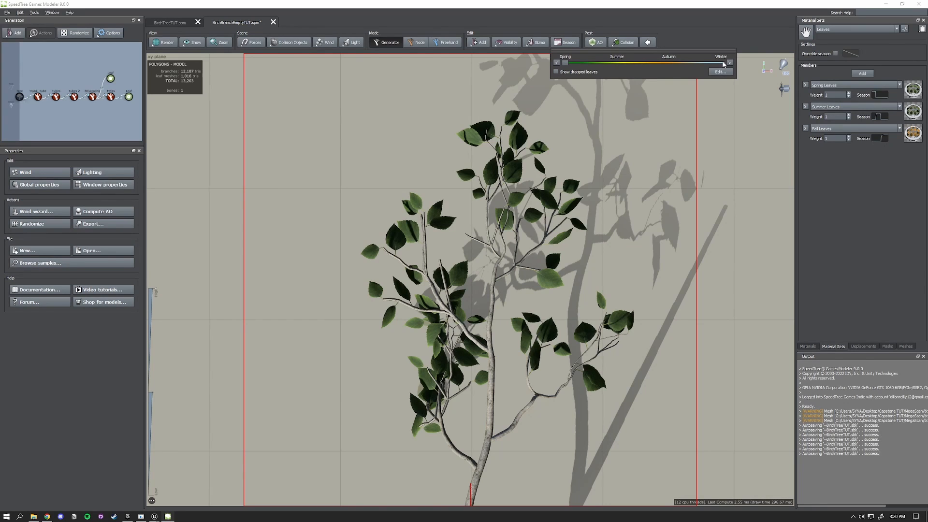
drag(95, 64, 140, 114)
key(h)
key(h)
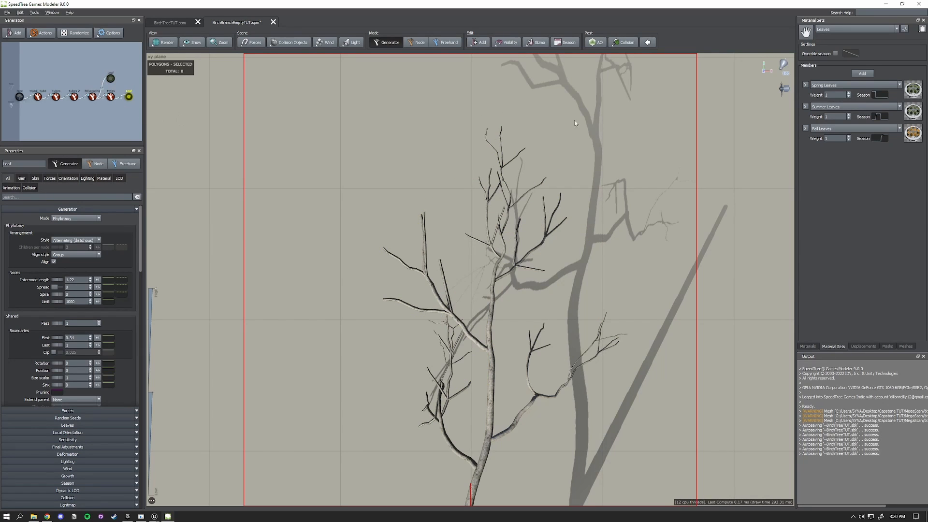
drag(101, 64, 123, 84)
ctrl+click(128, 95)
key(h)
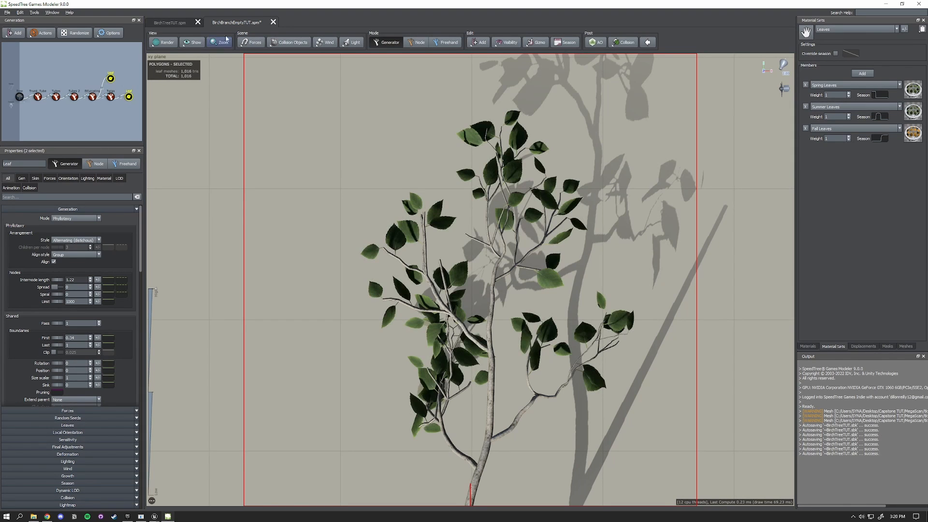
Return to the BirchTreeTUT.spm document and show its materials
click(164, 22)
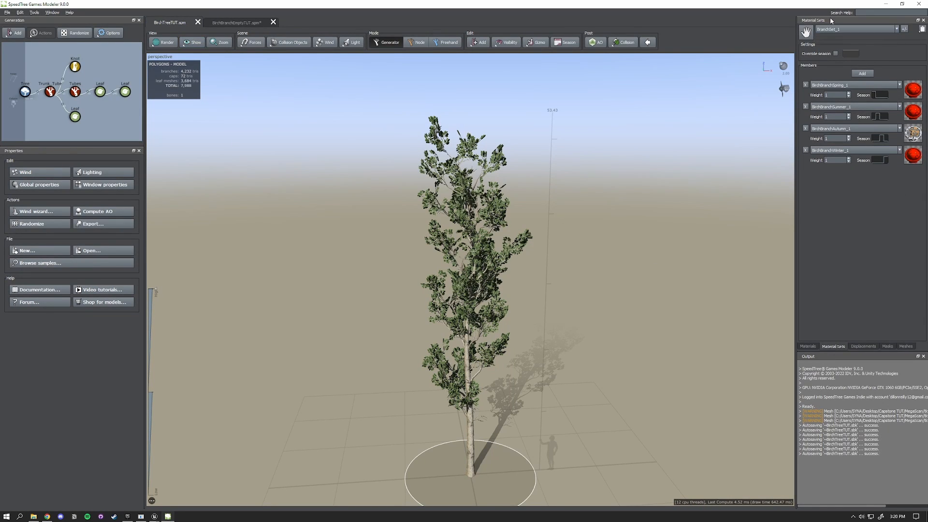
click(808, 346)
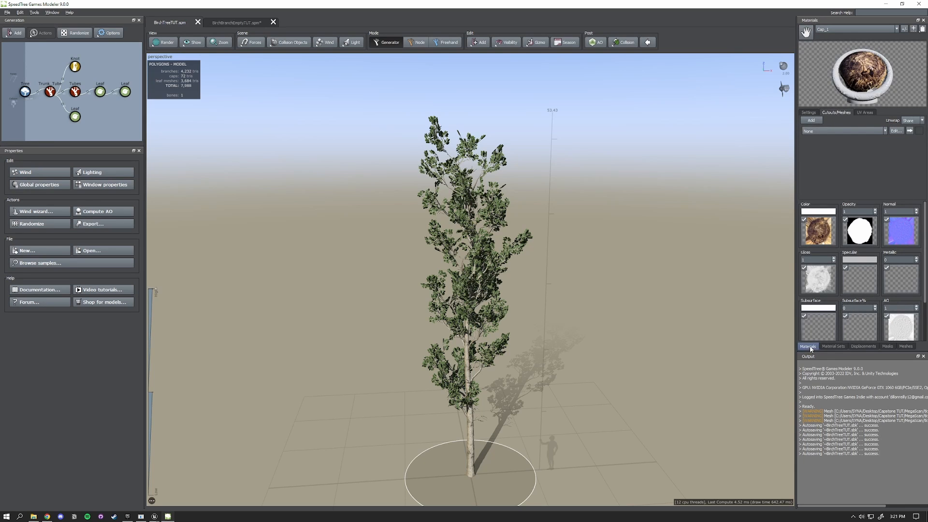
Review the list of all seasonal birch branch materials without changing it
click(904, 29)
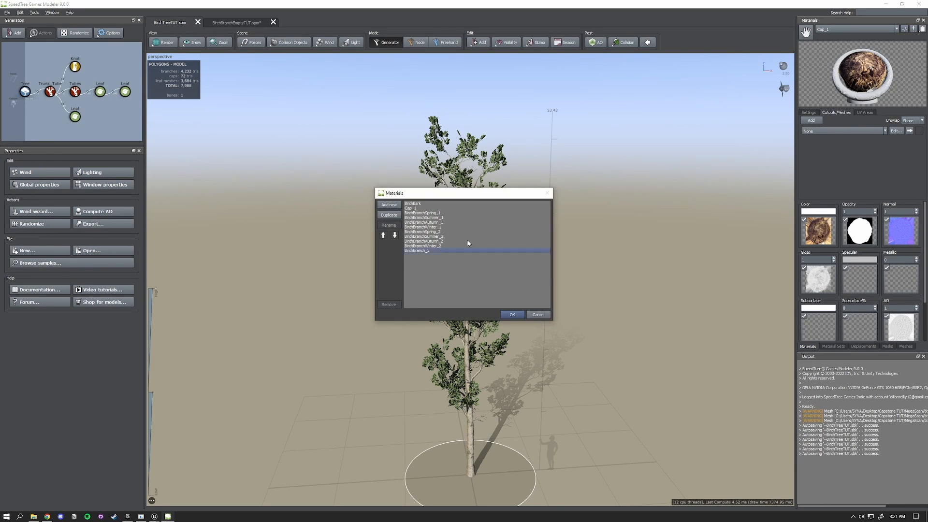
click(425, 213)
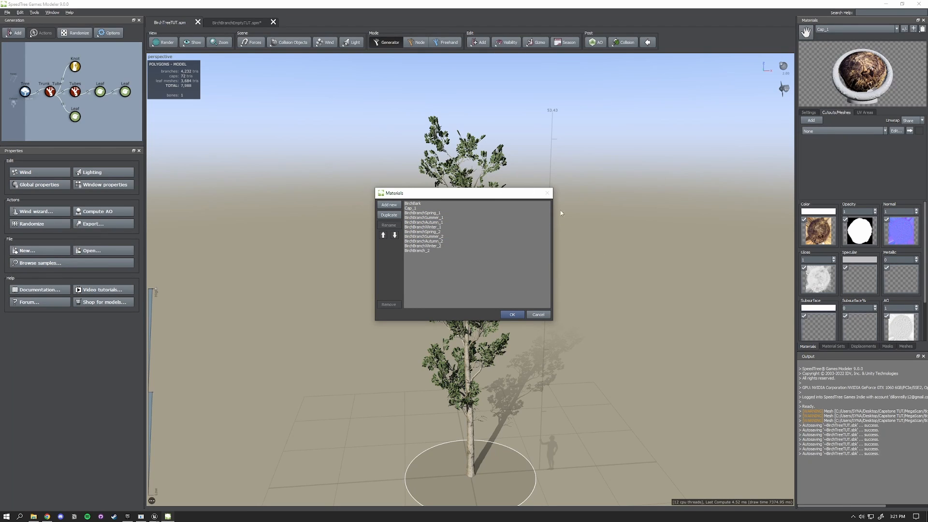
click(538, 314)
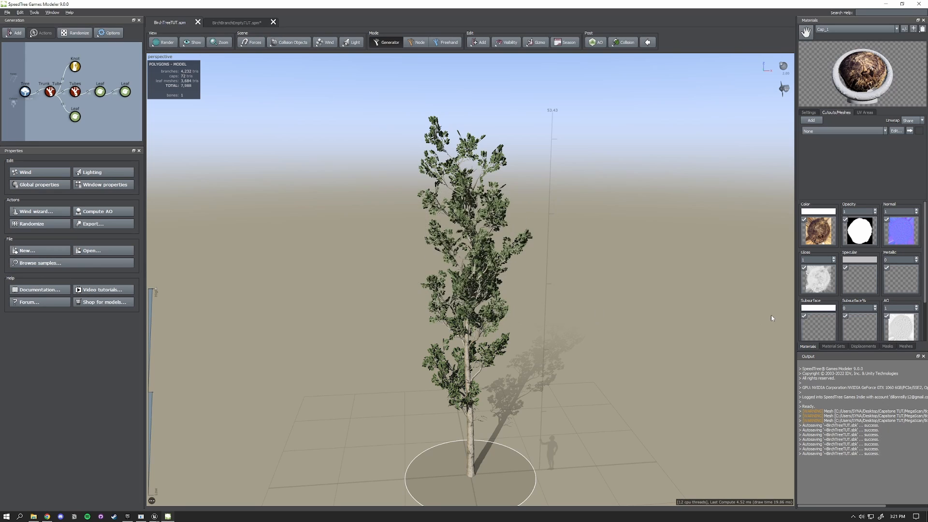
Show the material sets and examine the season curves of the spring and summer members in BranchSet_1
click(832, 346)
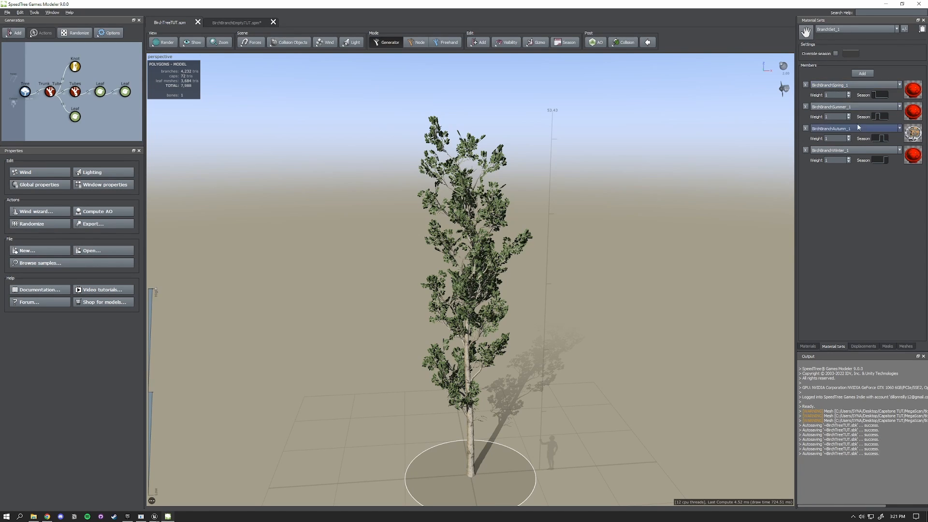
click(876, 95)
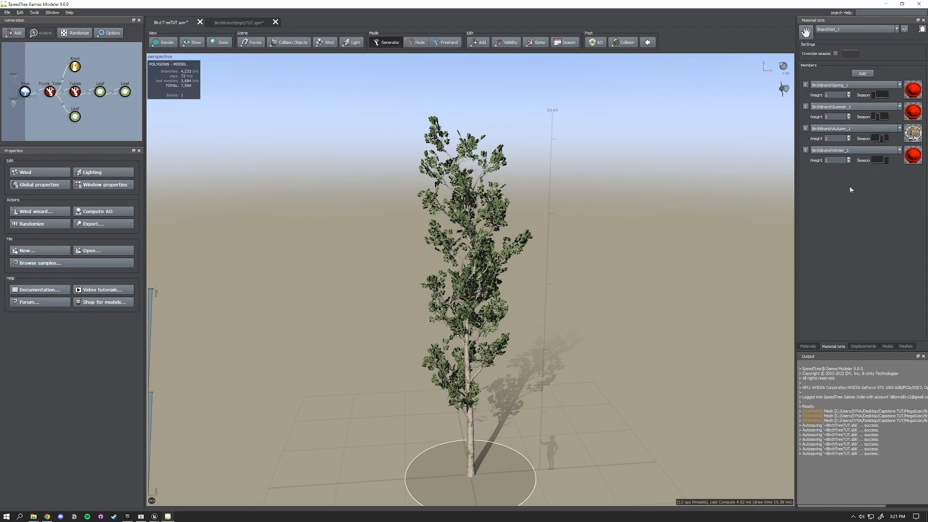
click(883, 97)
click(874, 119)
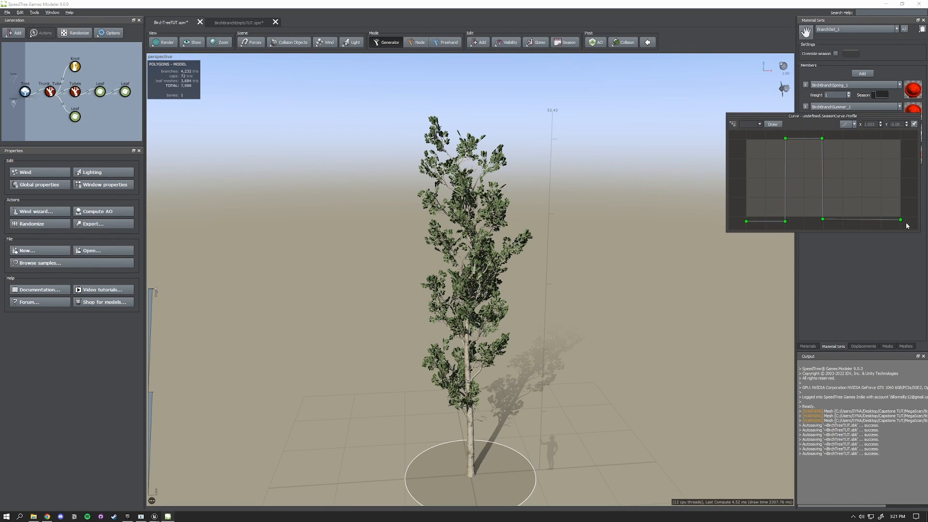
Preview the full tree from spring through to winter, and return the season to spring
click(566, 42)
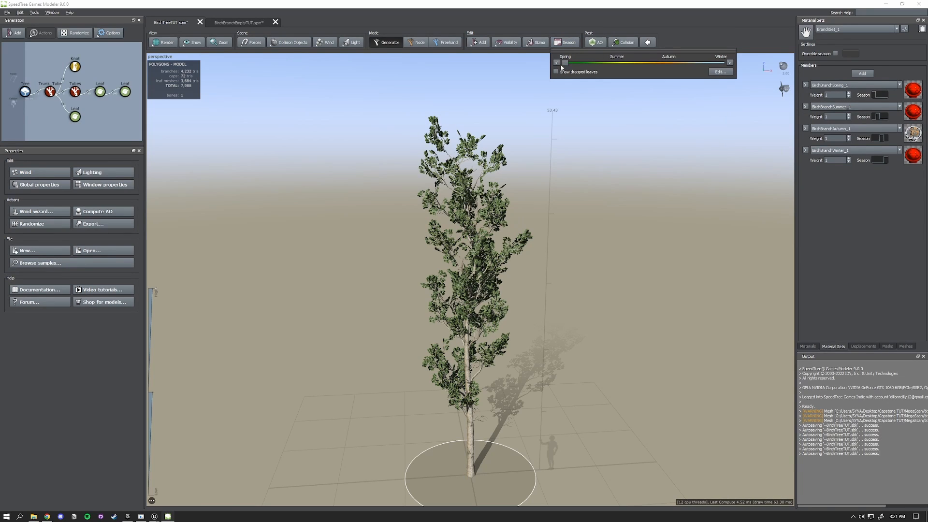
drag(567, 65, 722, 69)
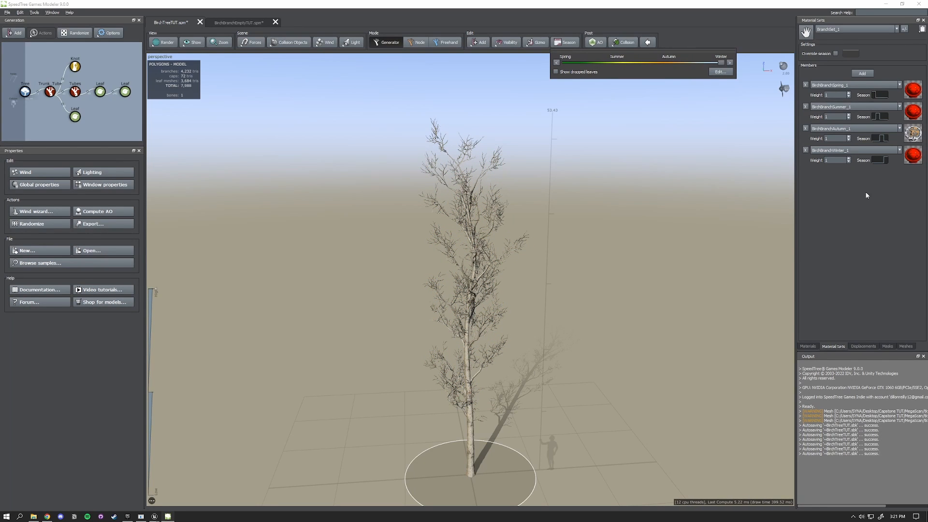
click(566, 43)
drag(721, 63, 565, 68)
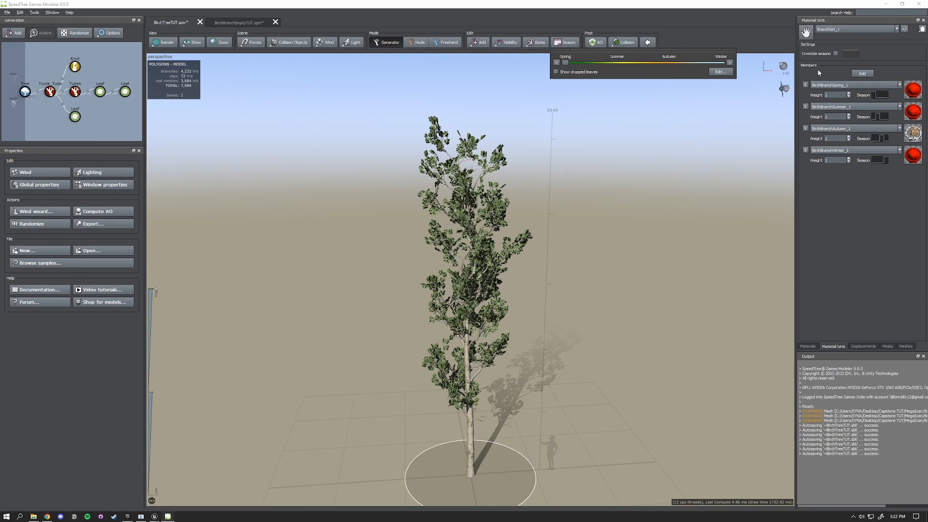
Check the material assignment of the Leaf generator attached to the Tubes branches, keeping BranchSet_1, and deselect the generator
click(100, 91)
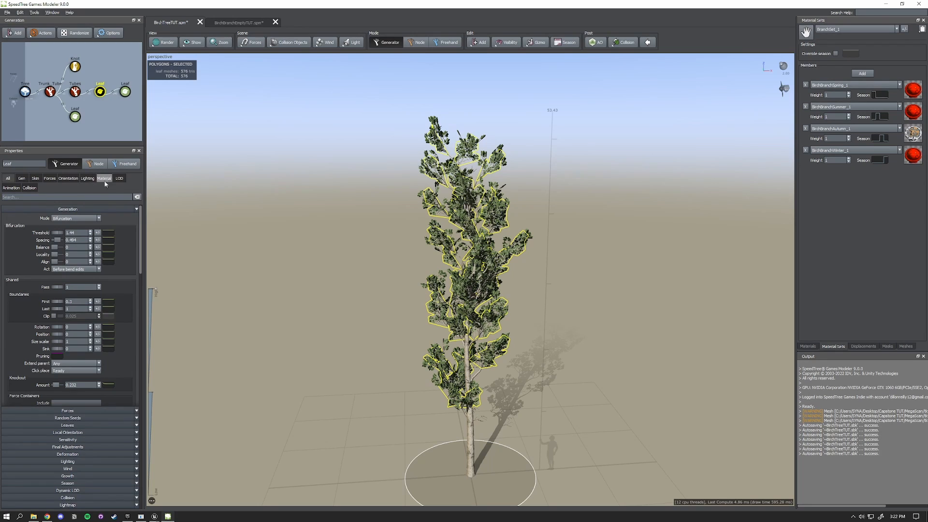
click(104, 178)
click(78, 234)
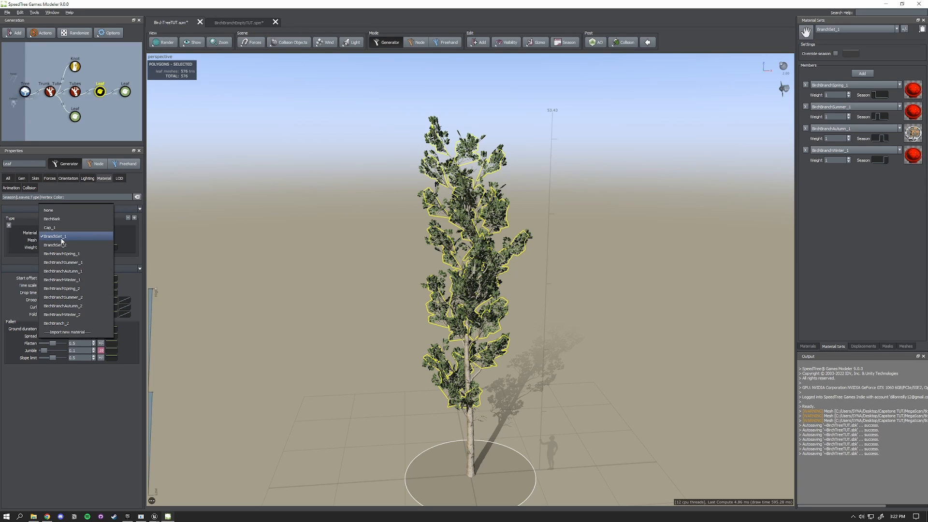
click(61, 239)
click(167, 203)
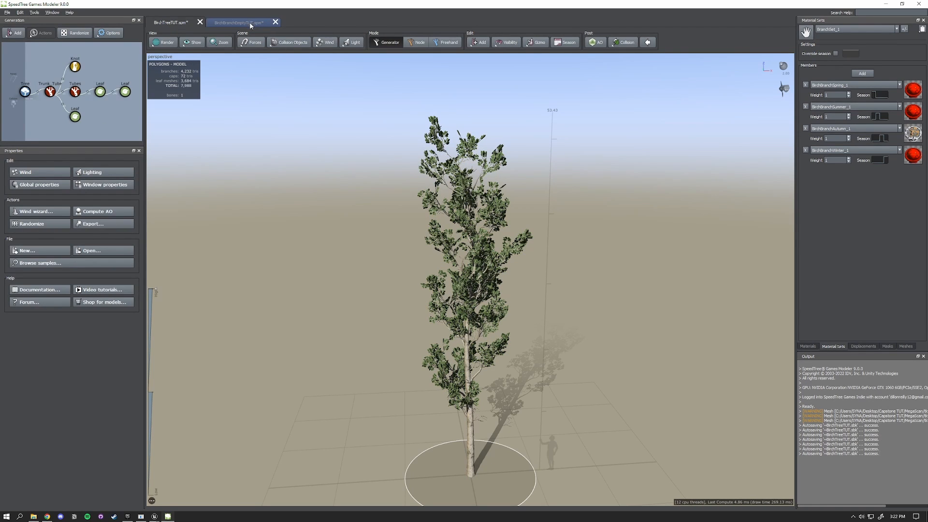
Keep the season at spring and export the tree to game as BirchTreeTUT.st9, accepting the wind warning and default export settings
click(566, 42)
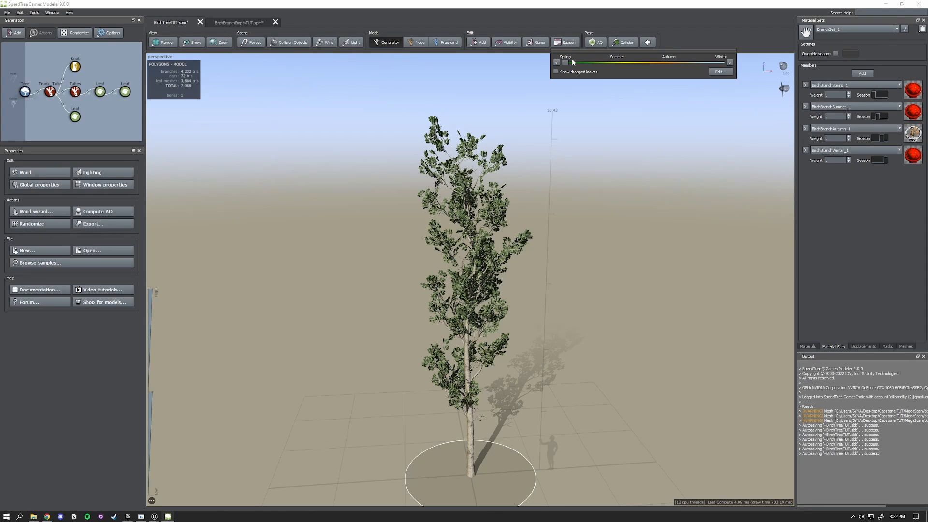
drag(567, 62, 542, 66)
click(6, 12)
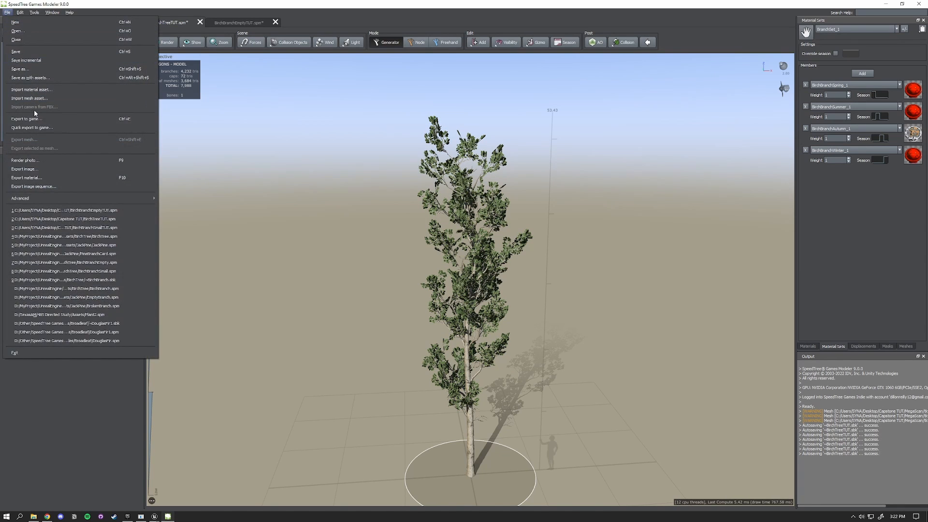
click(34, 119)
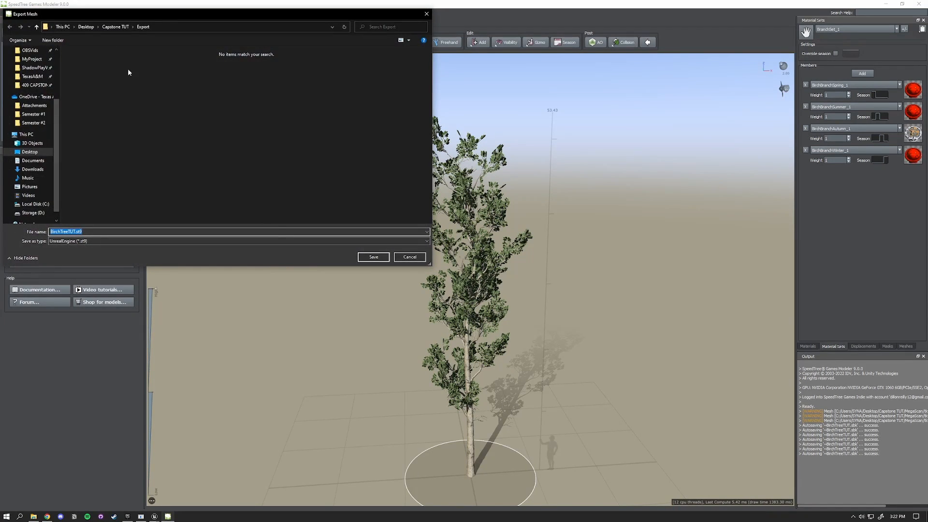
click(374, 257)
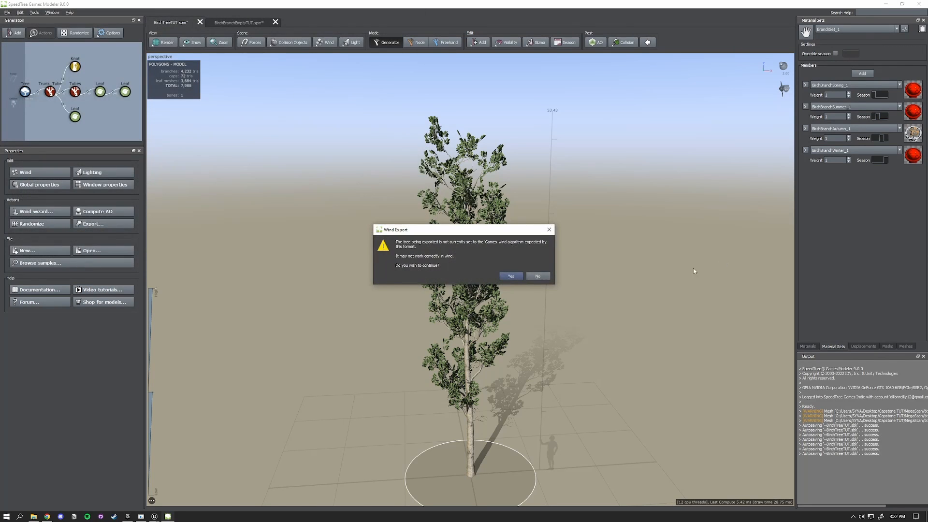
click(511, 276)
click(503, 350)
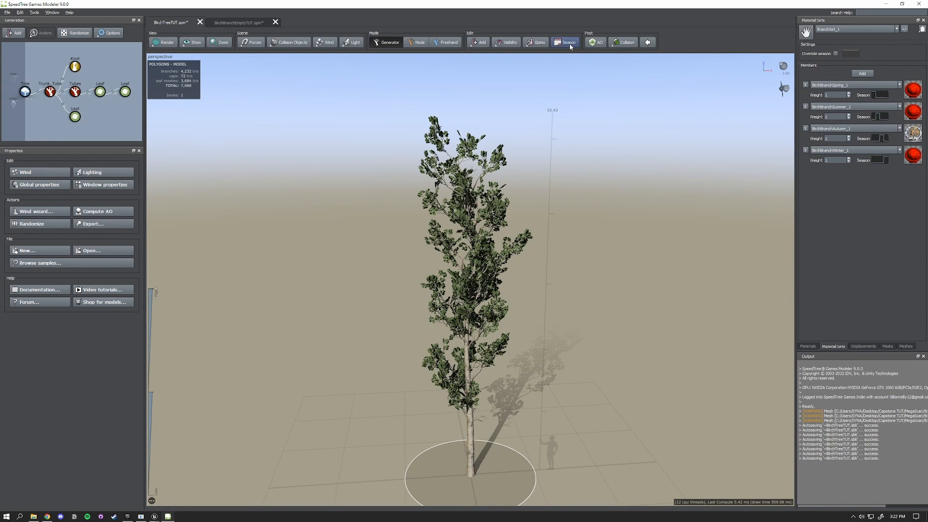
Set the season to autumn and export the tree to game as BirchTreeTUTAutumn.st9 with the same export settings
click(568, 44)
drag(565, 63, 666, 73)
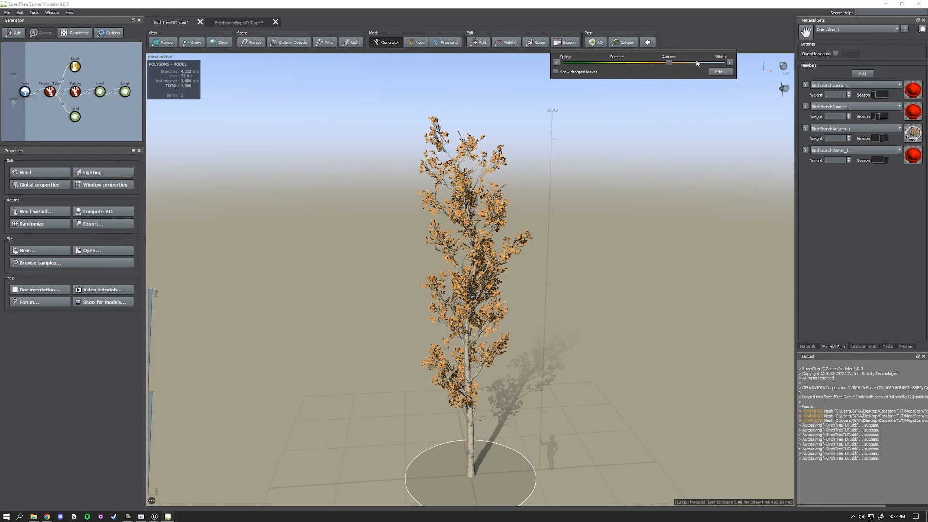
click(8, 12)
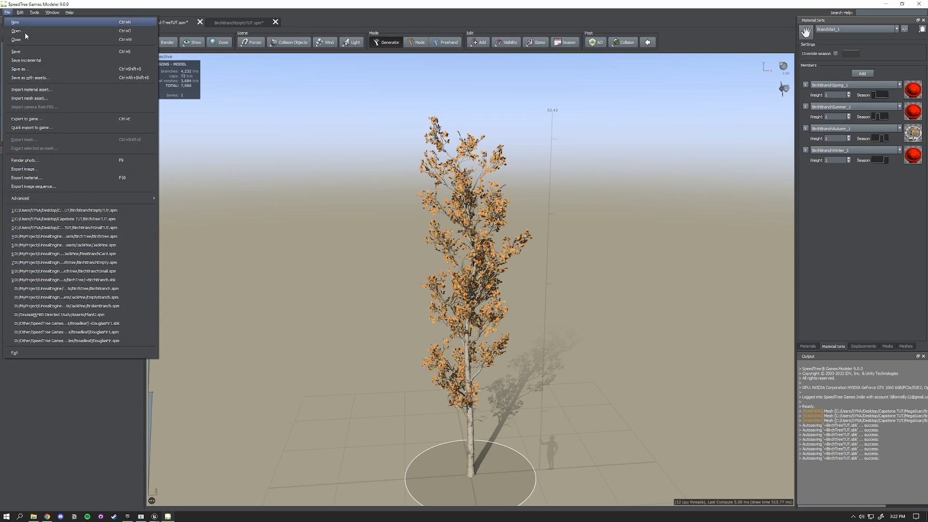
click(31, 121)
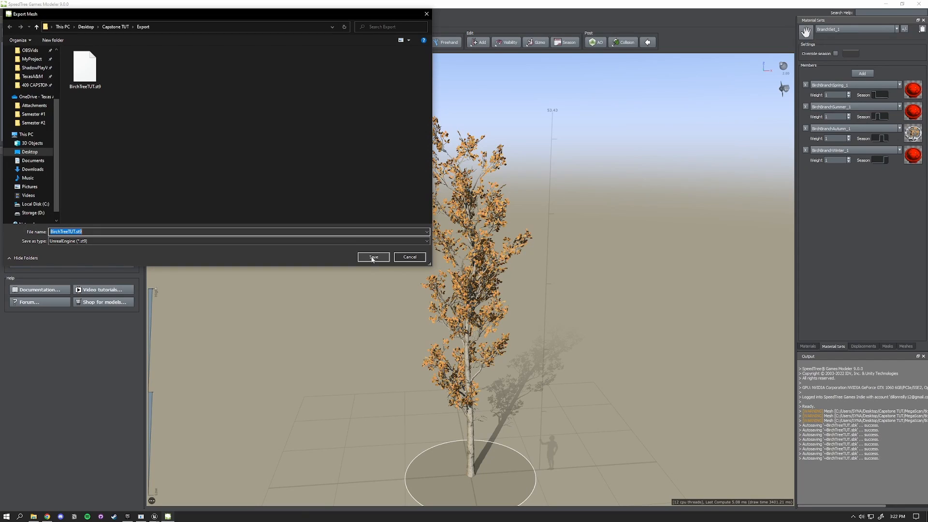
click(73, 231)
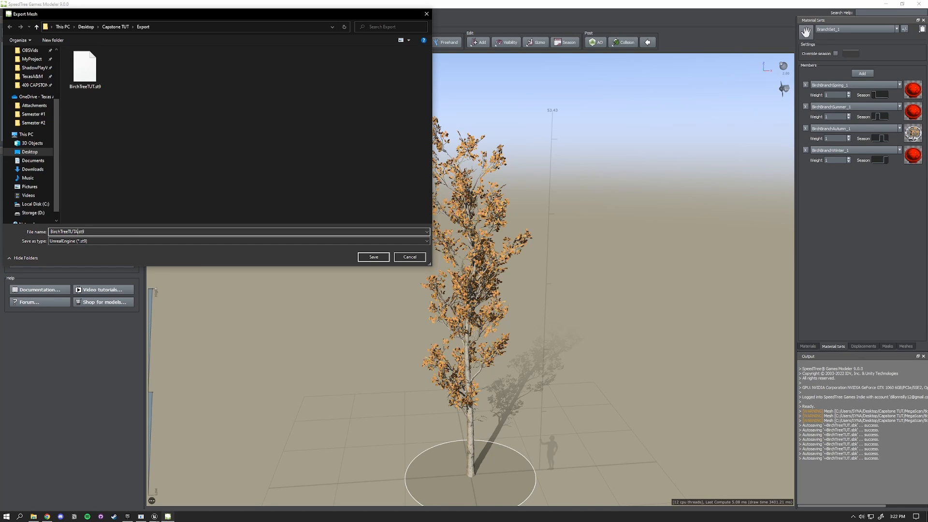
text(Autumn)
click(373, 257)
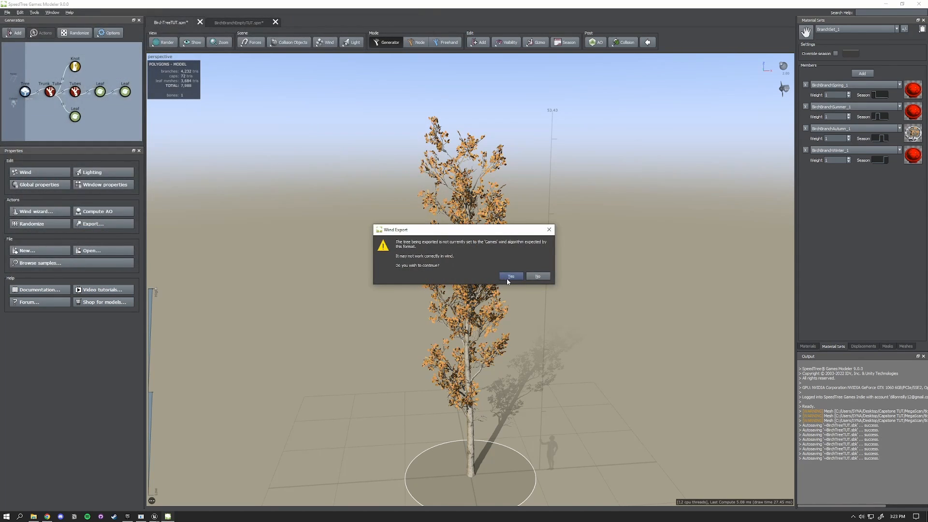
click(509, 277)
click(502, 353)
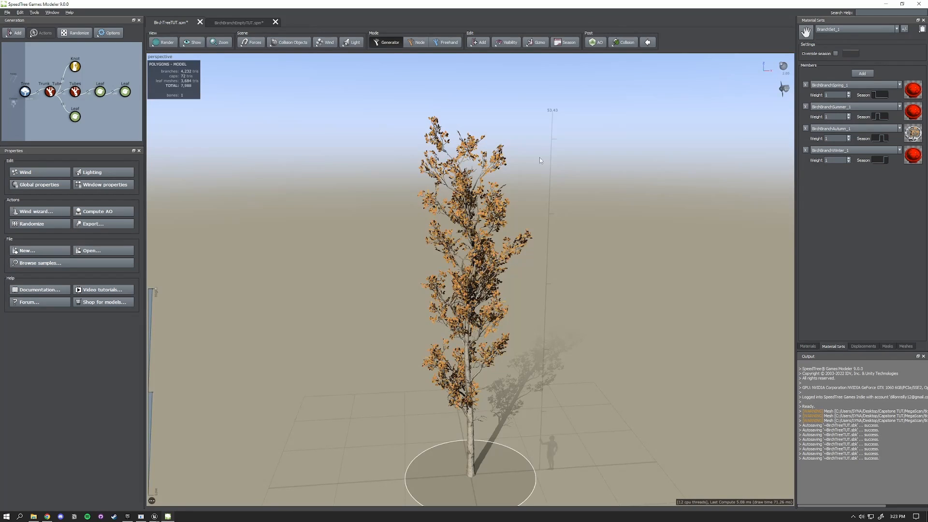
Set the season to winter and export the bare tree to game as BirchTreeTUTWinter.st9 with the same export settings
click(567, 43)
drag(664, 62, 720, 62)
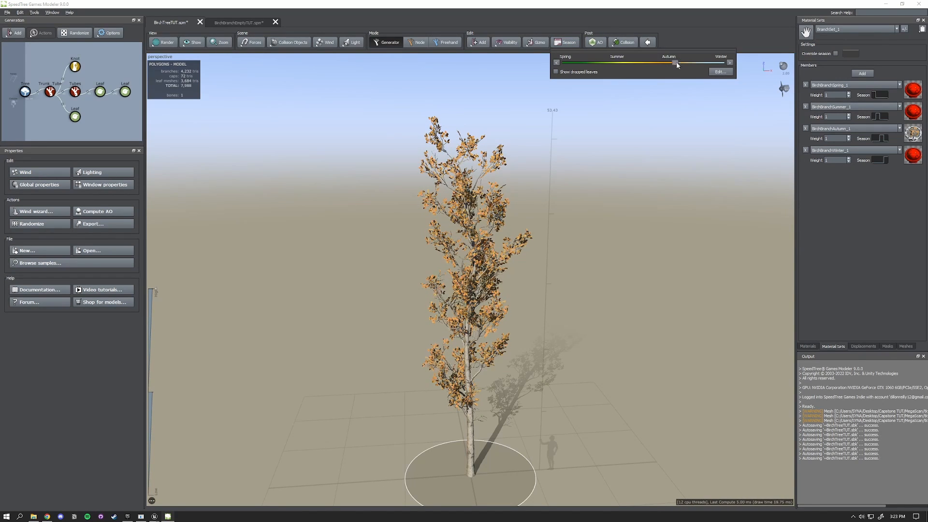
click(7, 12)
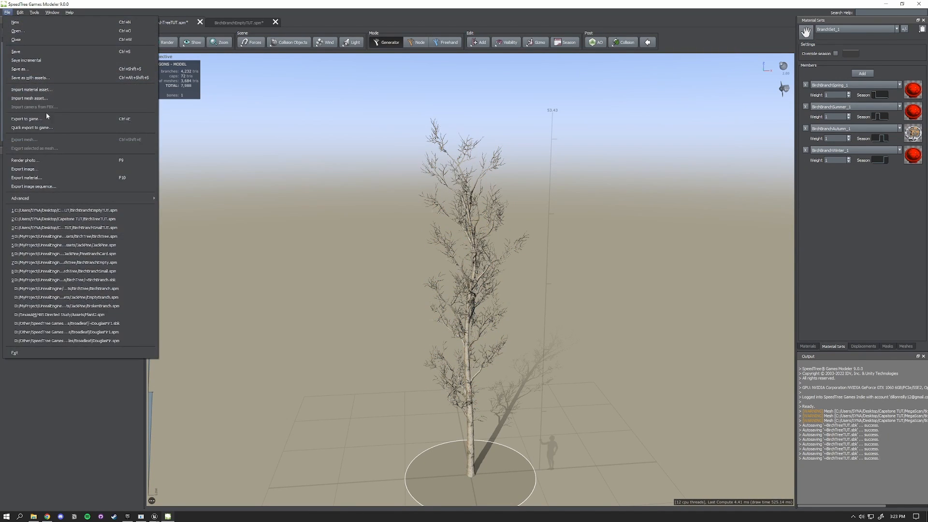
key(Escape)
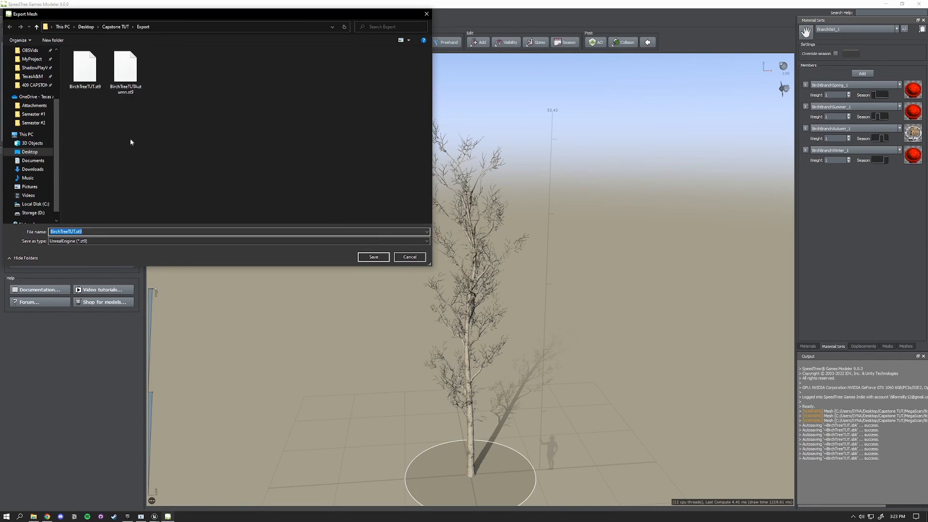
click(126, 72)
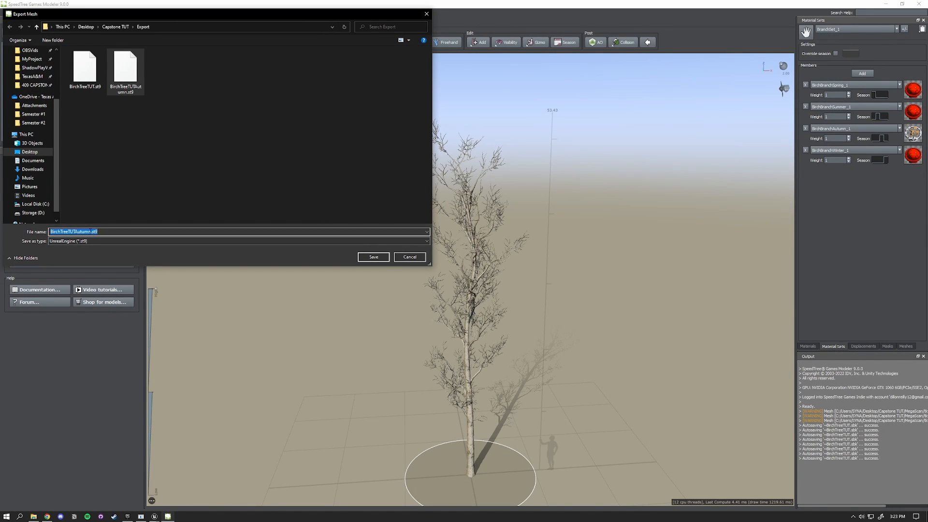
drag(91, 231, 82, 232)
text(Winter)
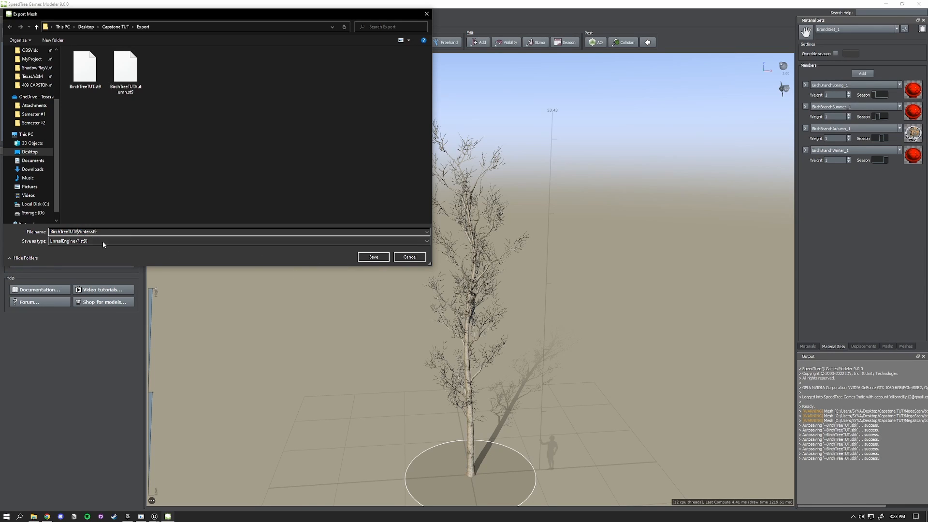
click(381, 259)
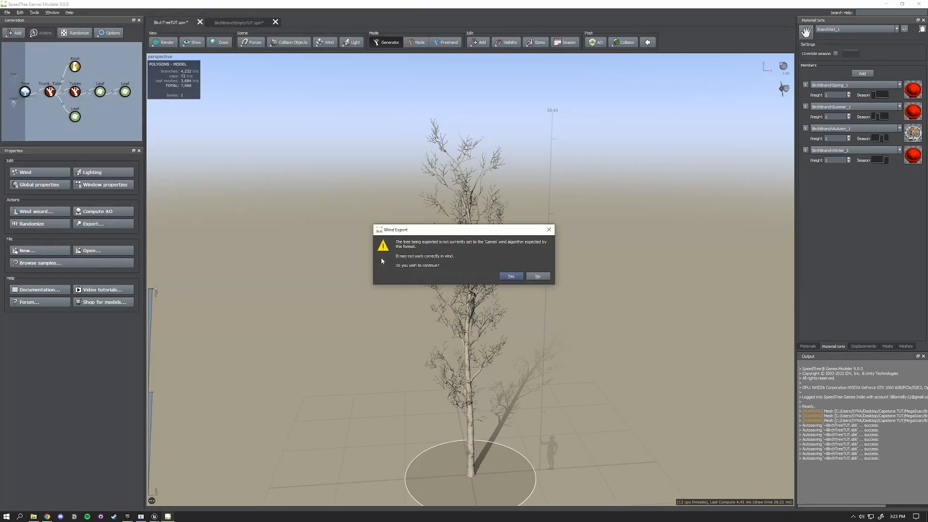
click(515, 278)
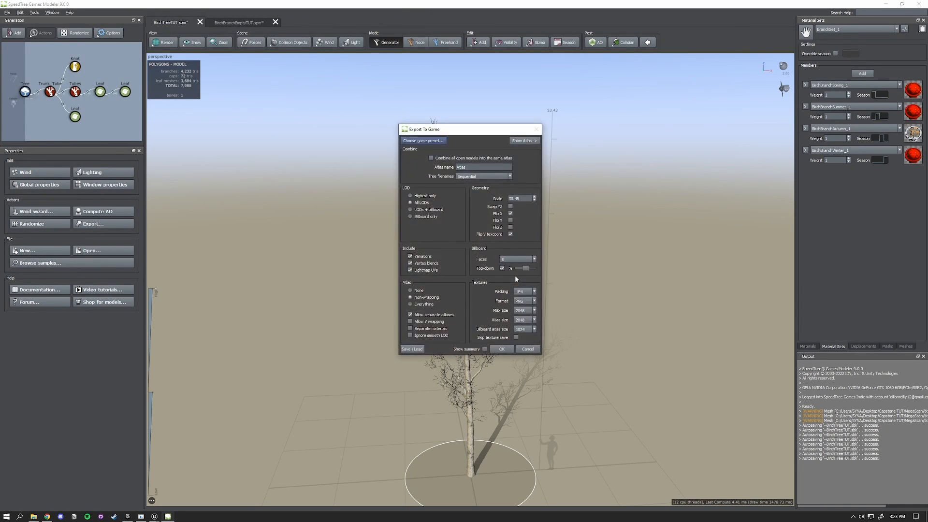
click(502, 351)
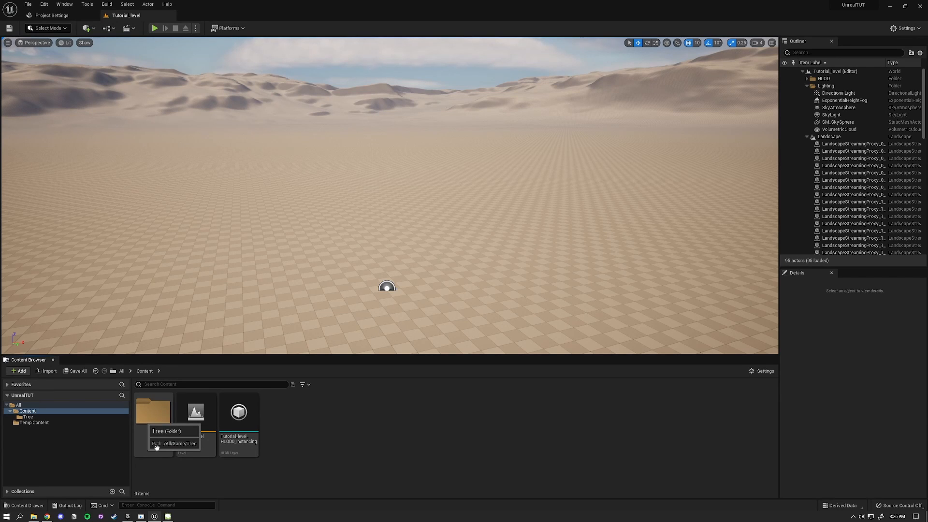
Import BirchTreeTUT.st9, BirchTreeTUTAutumn.st9 and BirchTreeTUTWinter.st9 from the Export folder into the project's Tree folder
double_click(145, 413)
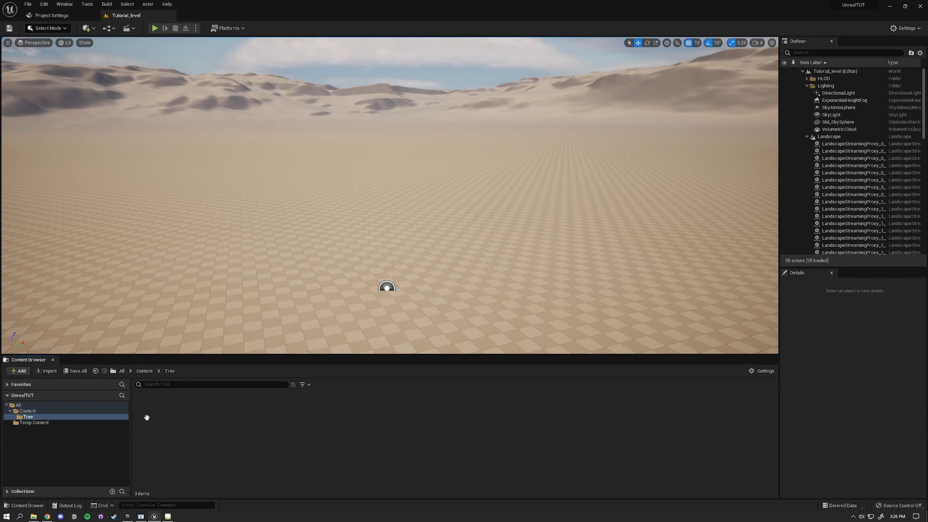
right_click(418, 411)
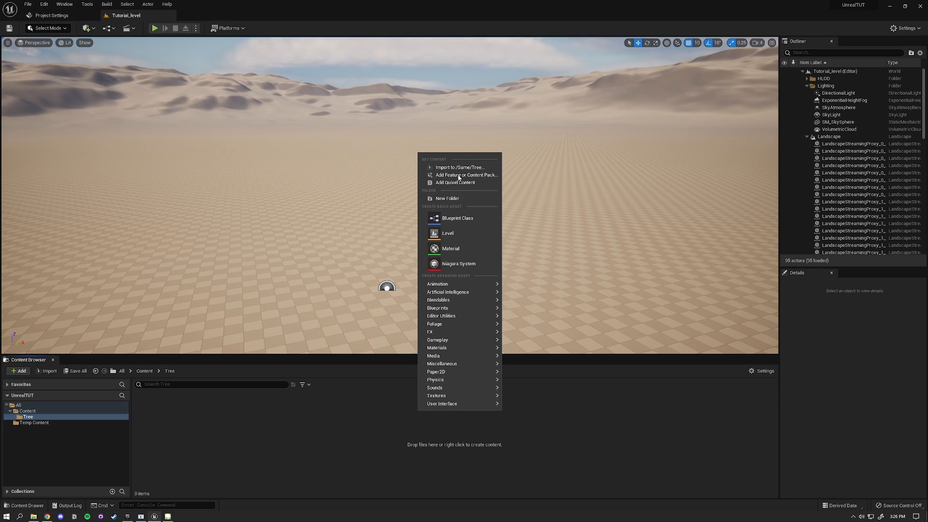
click(458, 168)
click(204, 61)
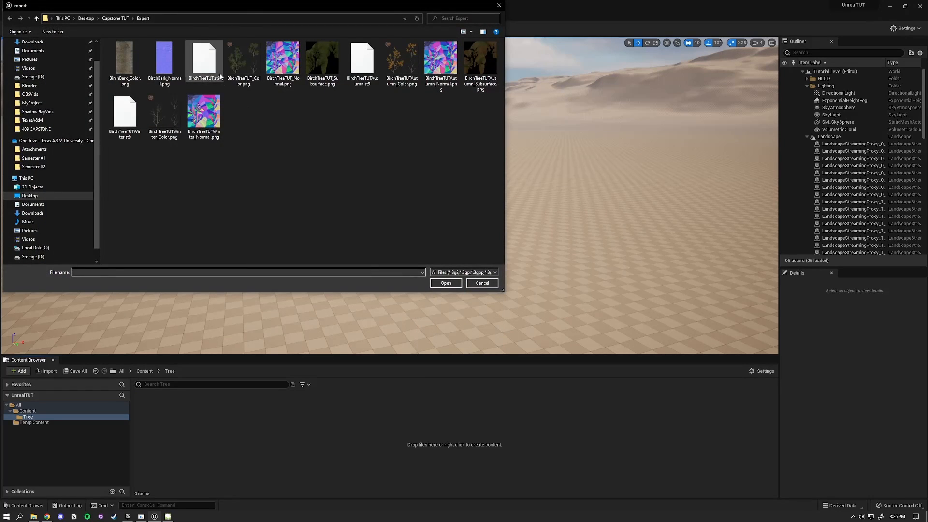
ctrl+click(354, 65)
ctrl+click(124, 113)
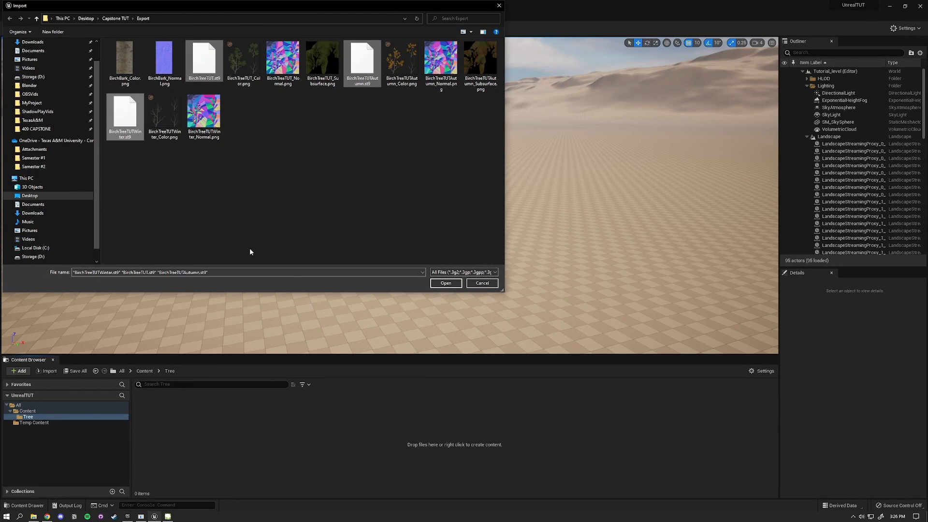
click(445, 283)
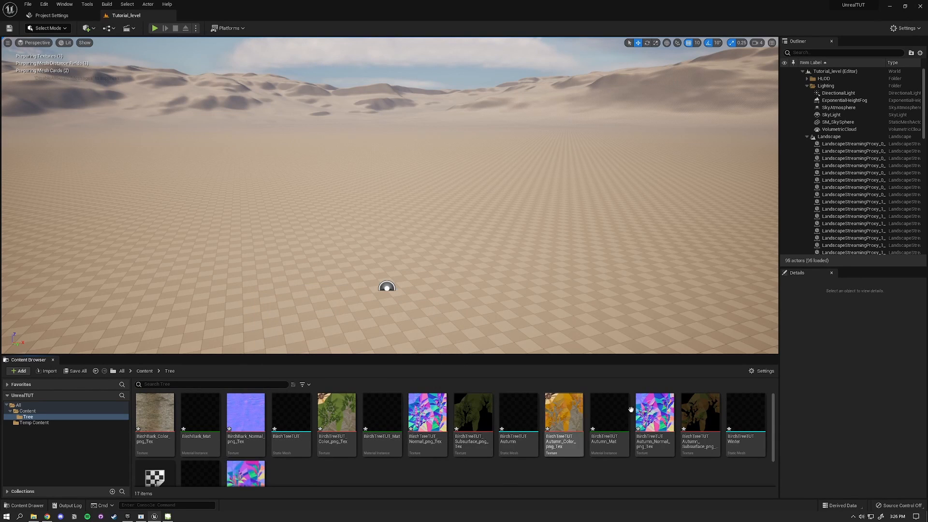
scroll(376, 465, down, 1)
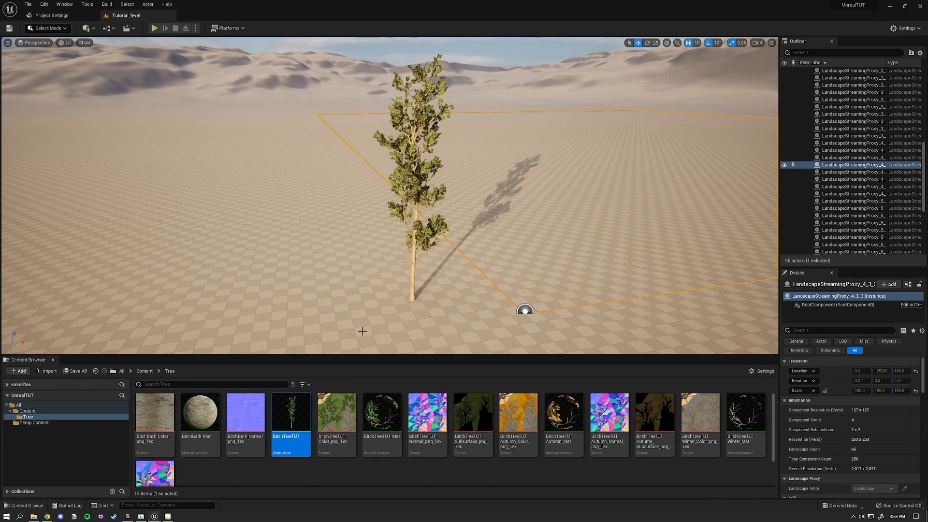
Open the BirchTreeTUT_Mat material instance, switch to the SpeedTreeMaster material graph and locate its ColorOpacitySpring texture parameter
click(291, 414)
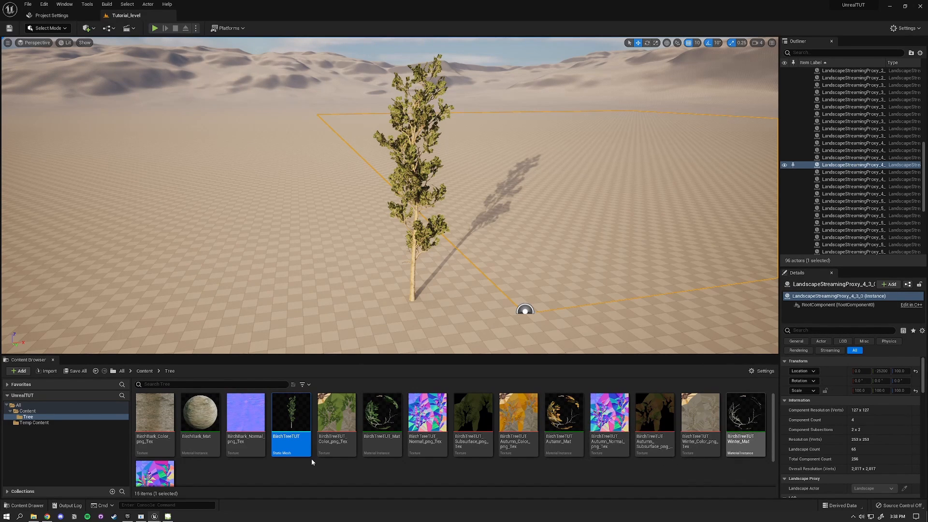
double_click(382, 416)
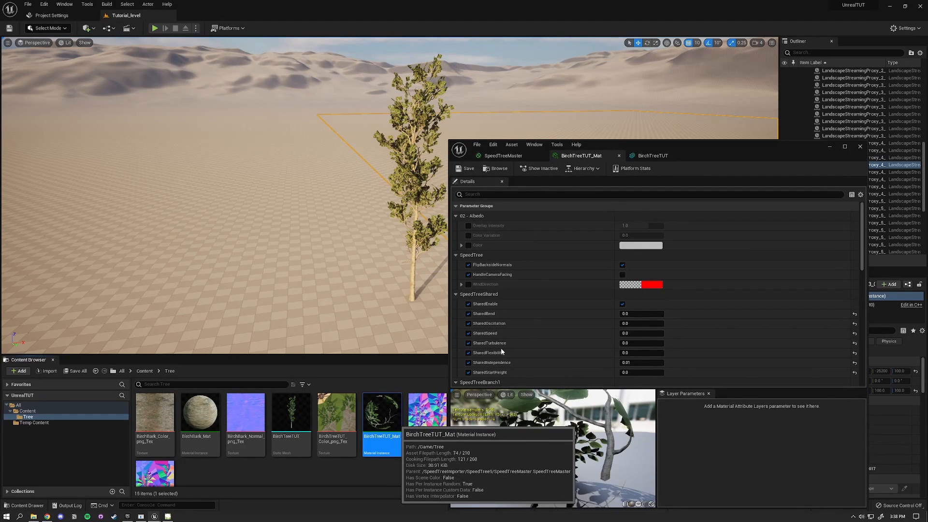
drag(667, 155, 649, 139)
click(486, 140)
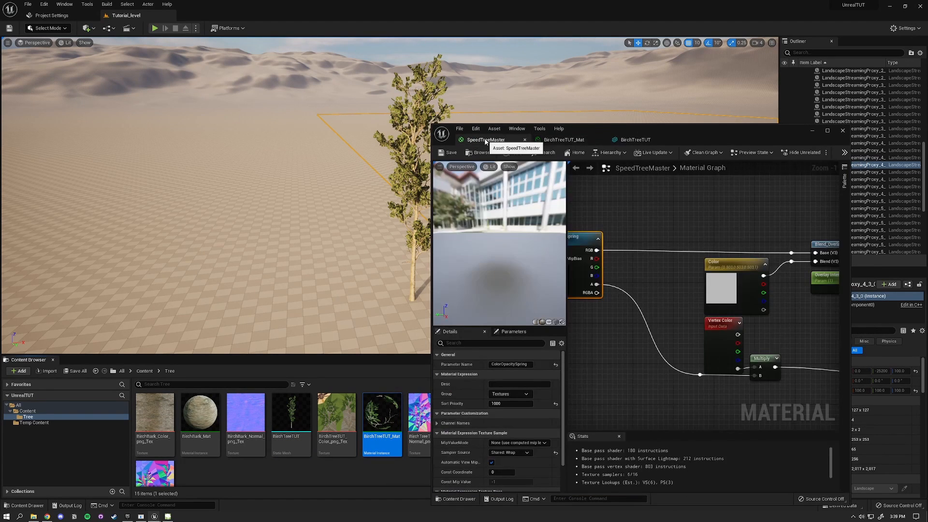
scroll(716, 254, down, 7)
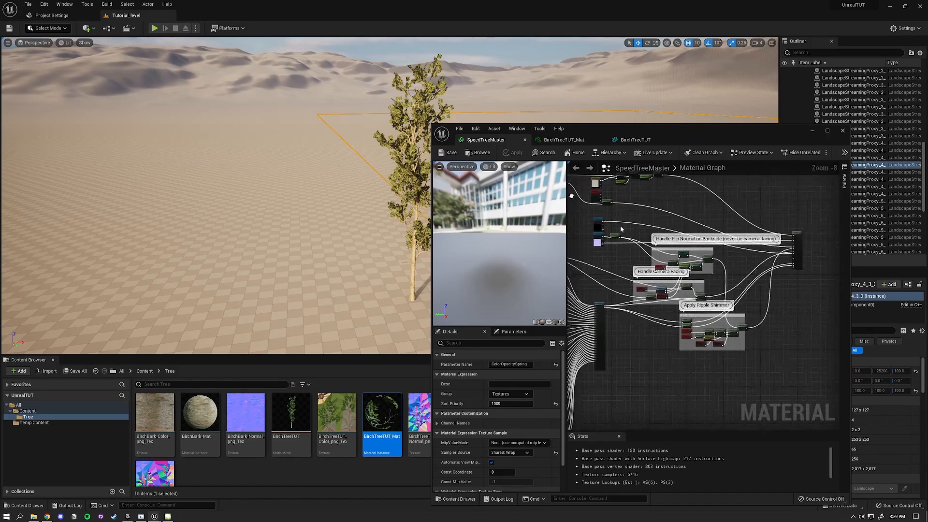
right_drag(716, 255, 730, 347)
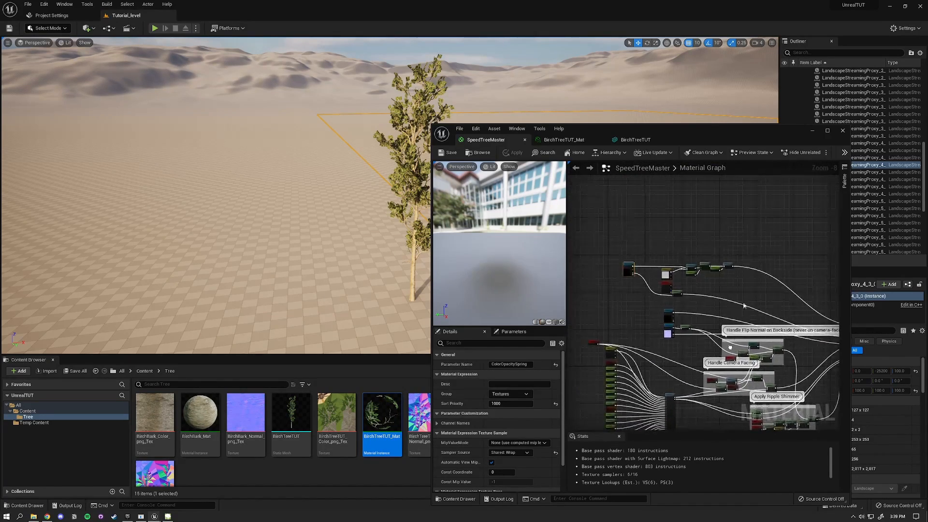
scroll(689, 280, up, 3)
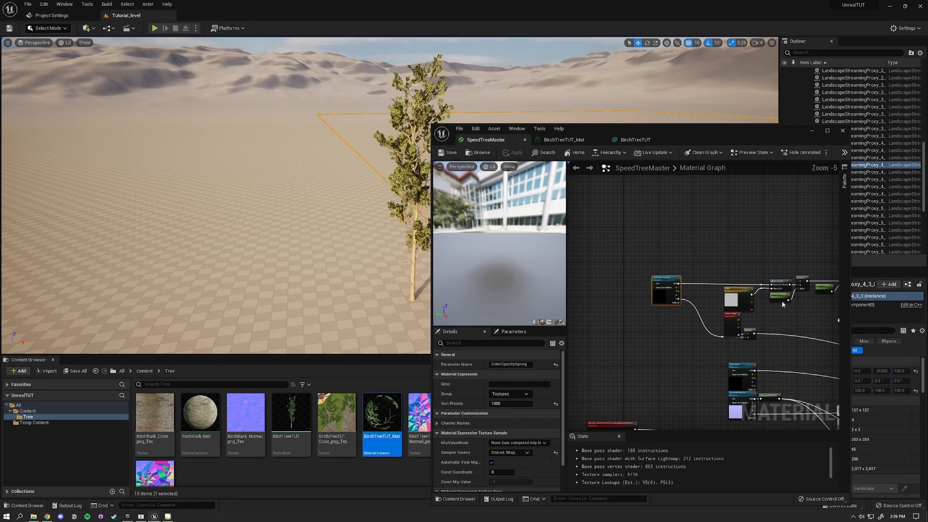
scroll(674, 304, up, 4)
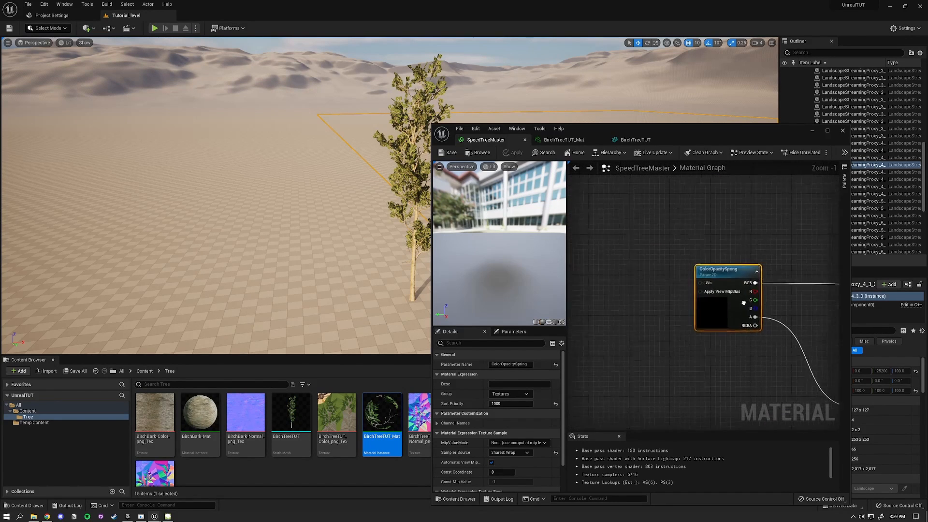
scroll(706, 304, down, 2)
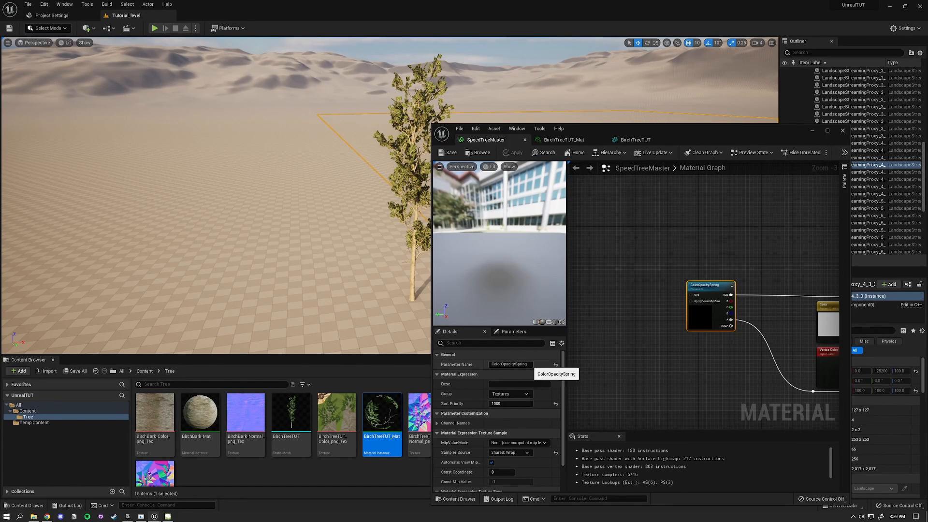
drag(528, 363, 515, 364)
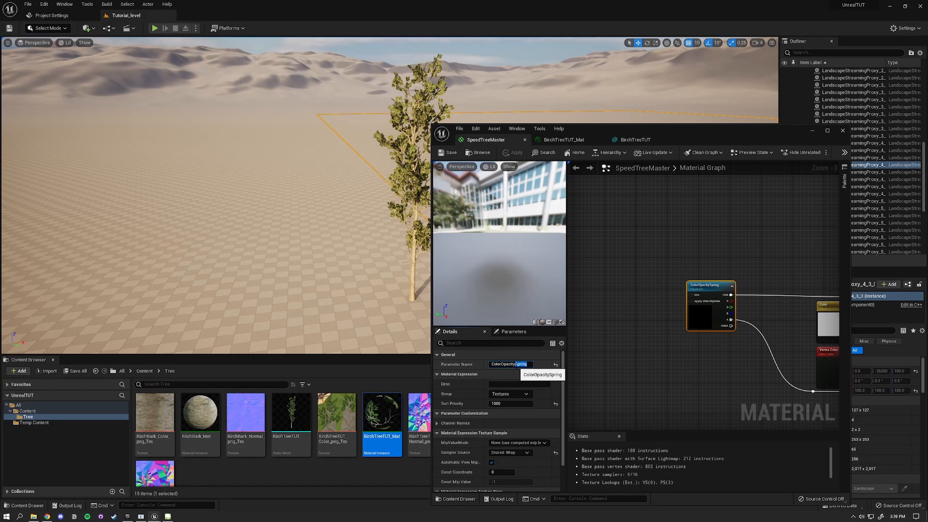
key(BackSpace)
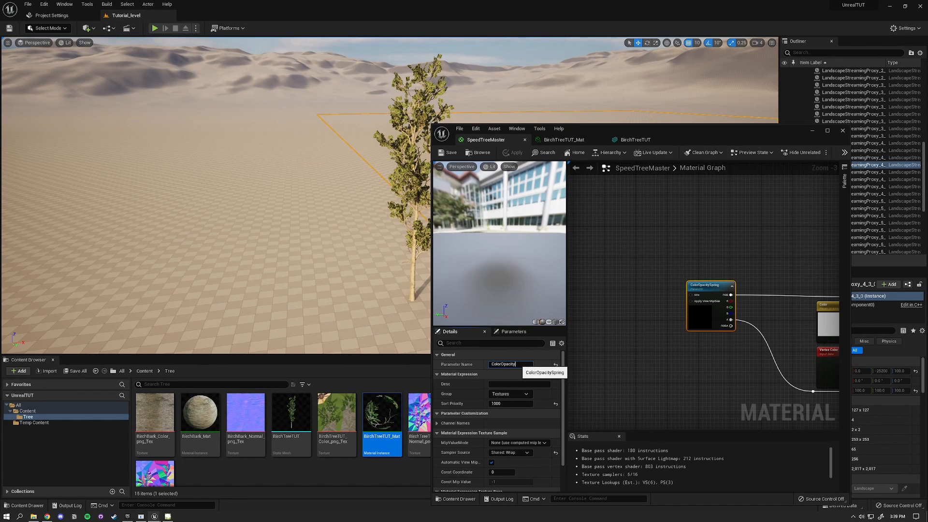
click(648, 309)
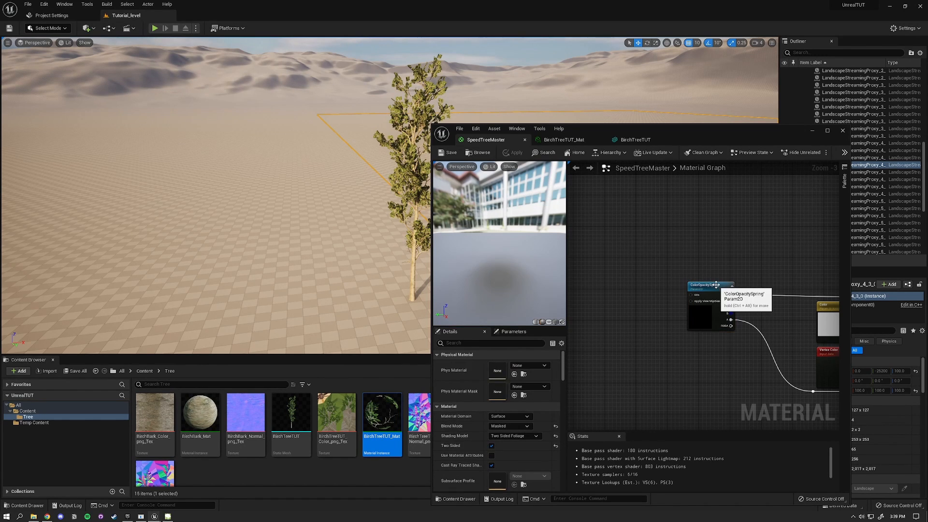
Duplicate the ColorOpacitySpring texture parameter twice and place one copy directly beneath the original
click(716, 285)
key(ctrl+c)
key(ctrl+v)
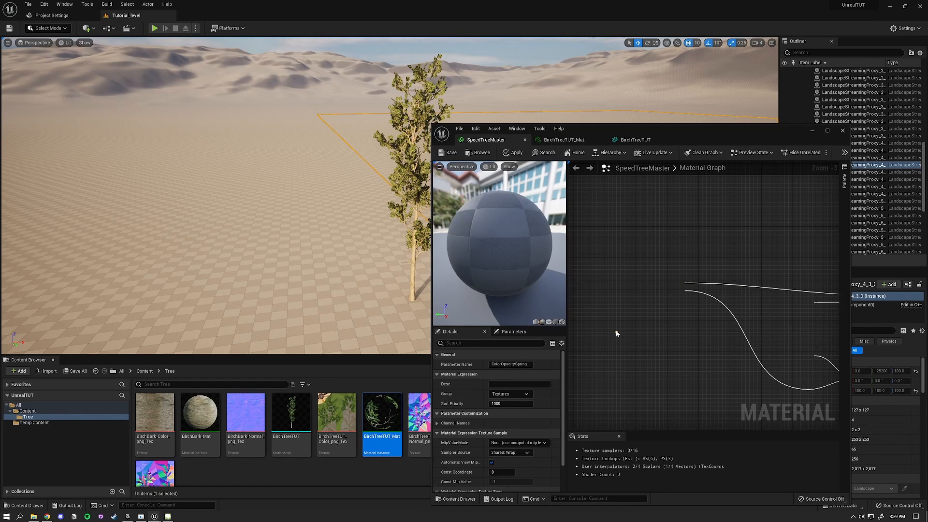
right_drag(703, 355, 696, 338)
key(ctrl+v)
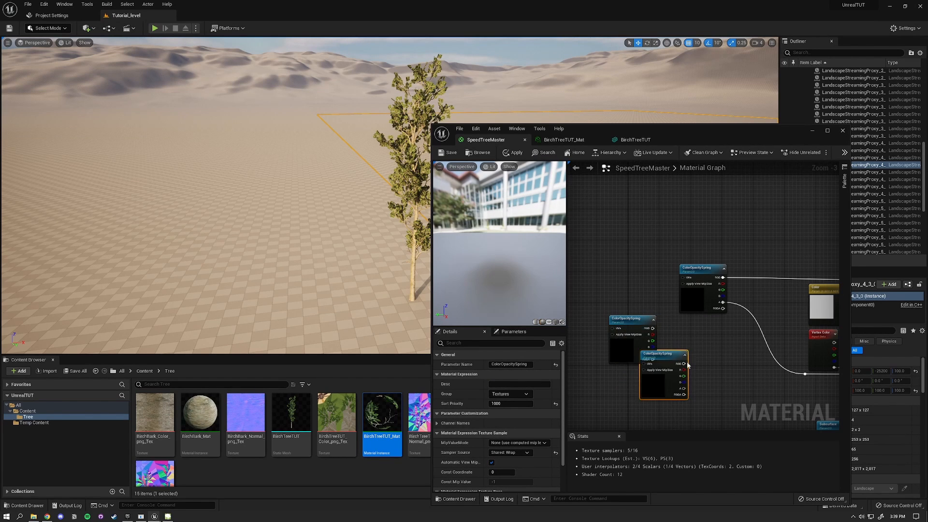
drag(682, 358, 656, 382)
drag(639, 323, 708, 324)
Rename the texture parameter copy directly beneath ColorOpacitySpring as ColorOpacityAutumn
drag(529, 364, 516, 365)
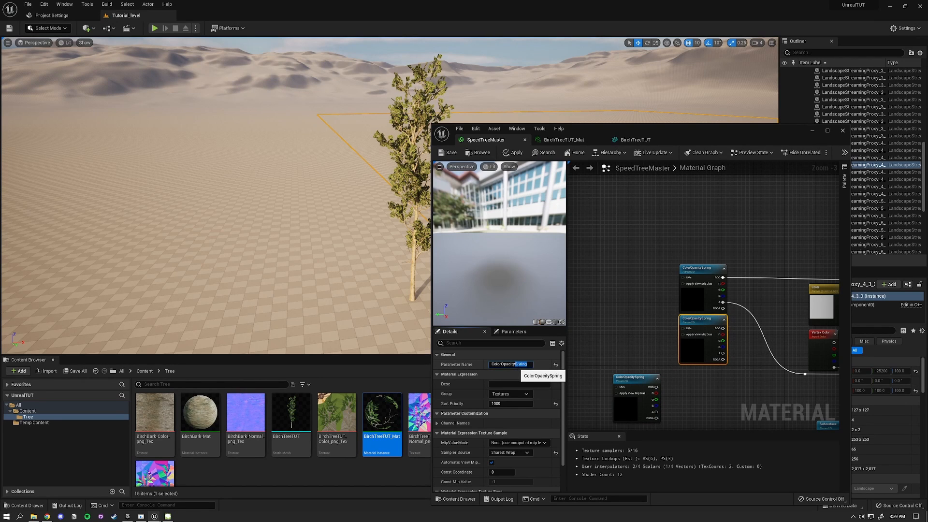
text(Aut)
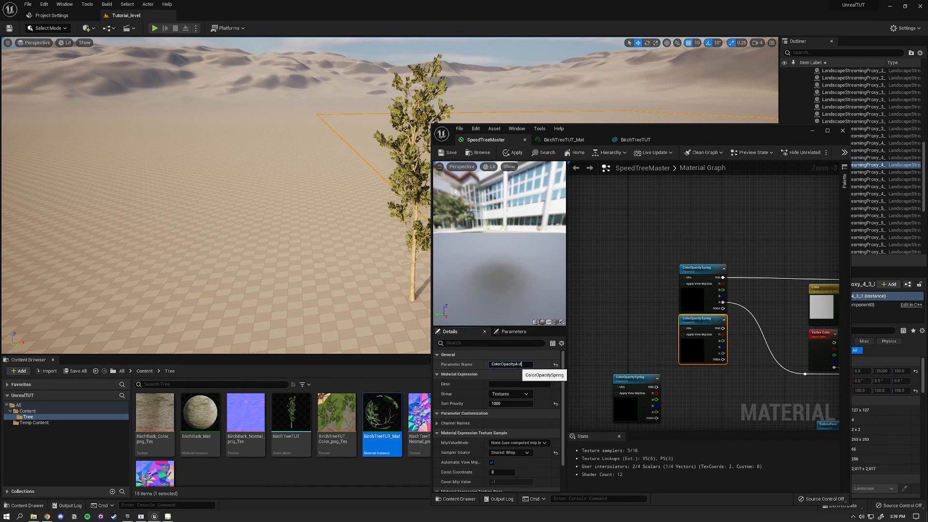
text(umn)
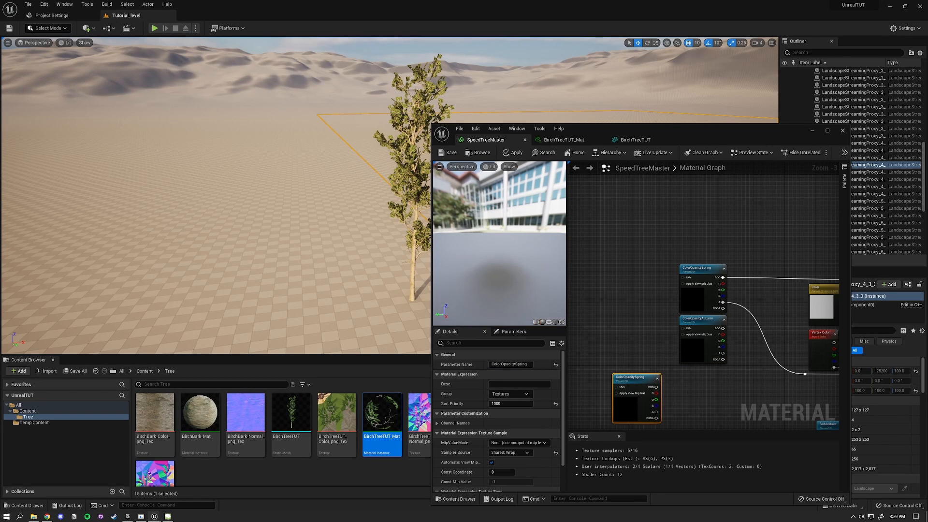
Rename the remaining texture parameter copy as ColorOpacityWinter and stack it beneath the ColorOpacityAutumn node
drag(528, 363, 516, 365)
text(W)
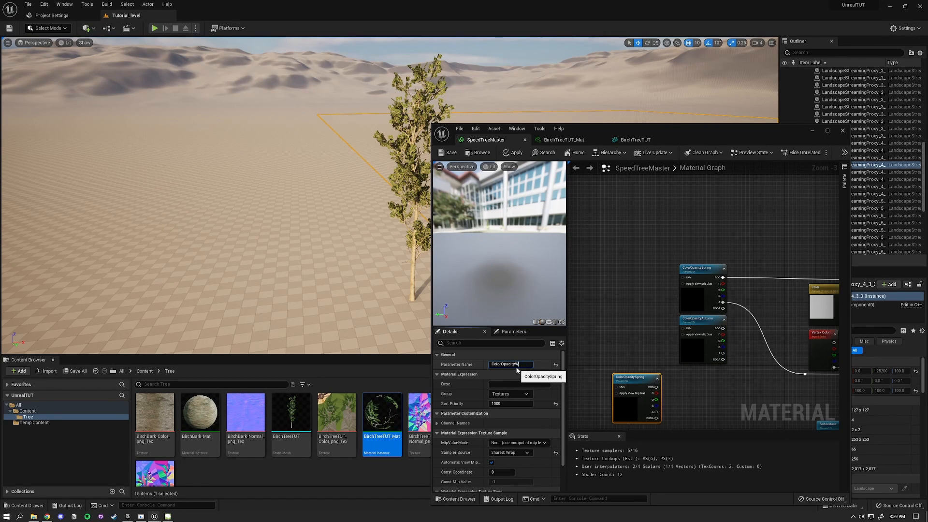
text(inter)
key(Return)
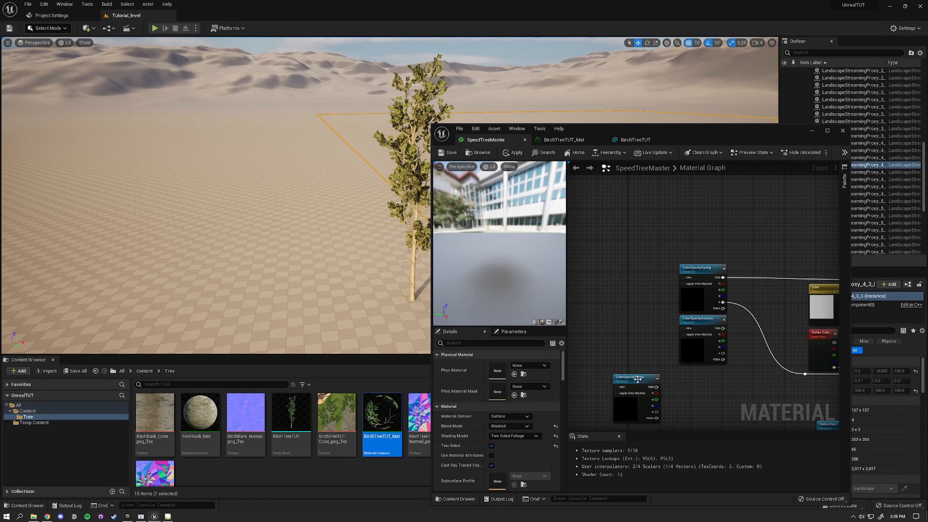
drag(635, 382, 701, 376)
Move the three seasonal texture nodes away from the rest of the graph and break ColorOpacitySpring's RGB and alpha connections
drag(667, 248, 712, 417)
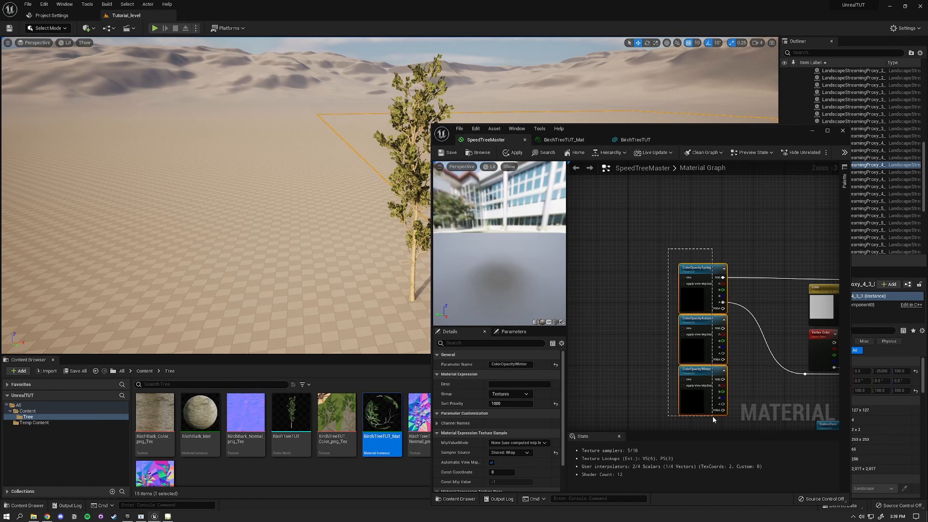
drag(696, 267, 590, 256)
right_drag(644, 331, 682, 327)
alt+click(677, 288)
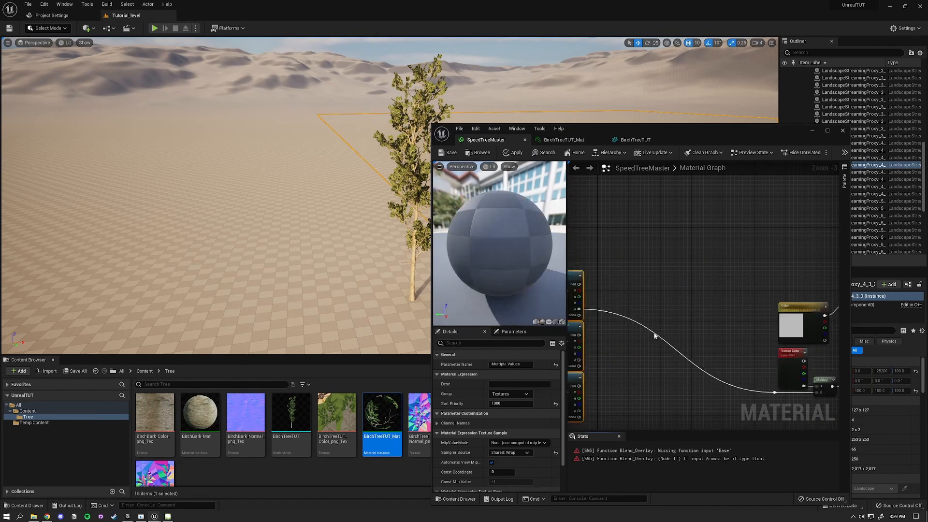
alt+click(655, 333)
right_drag(619, 351, 686, 330)
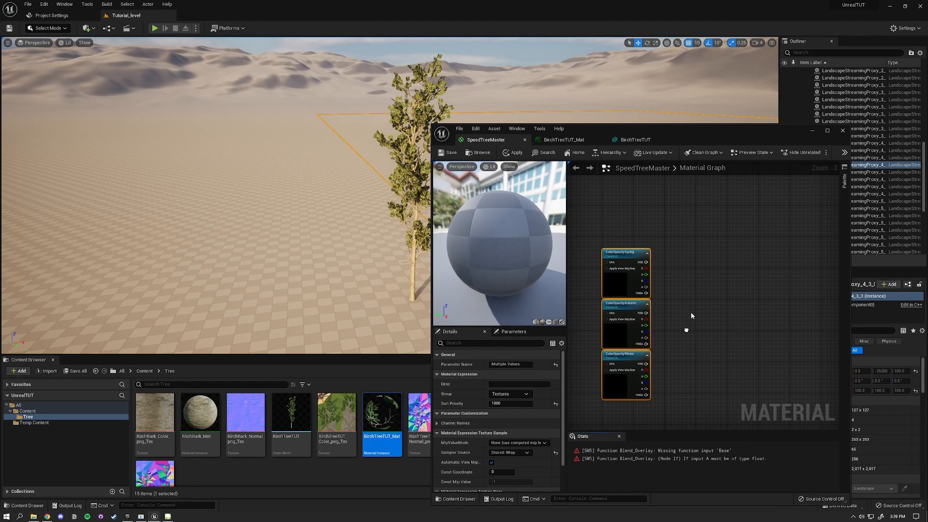
click(676, 295)
Add a Lerp_3Color node and position it beside the ColorOpacitySpring node
right_click(709, 293)
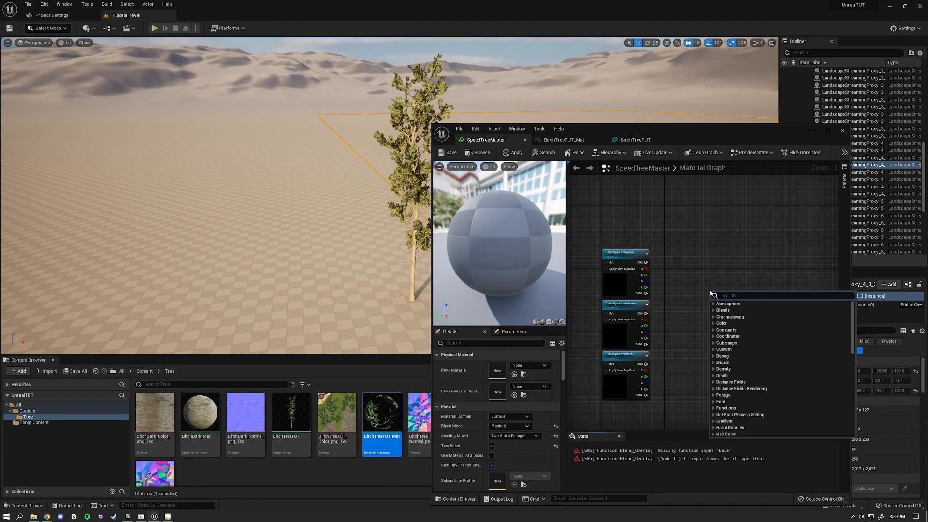
text(lerp)
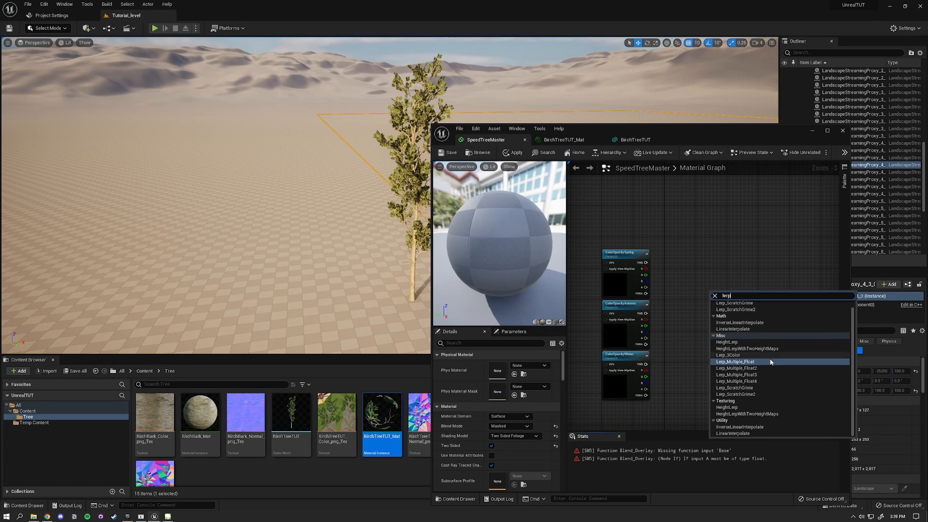
click(728, 354)
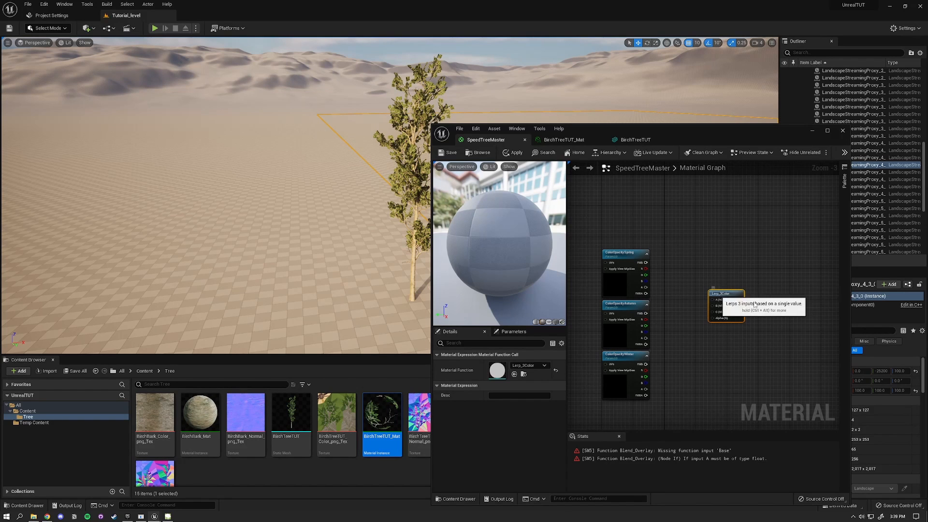
drag(725, 293, 719, 268)
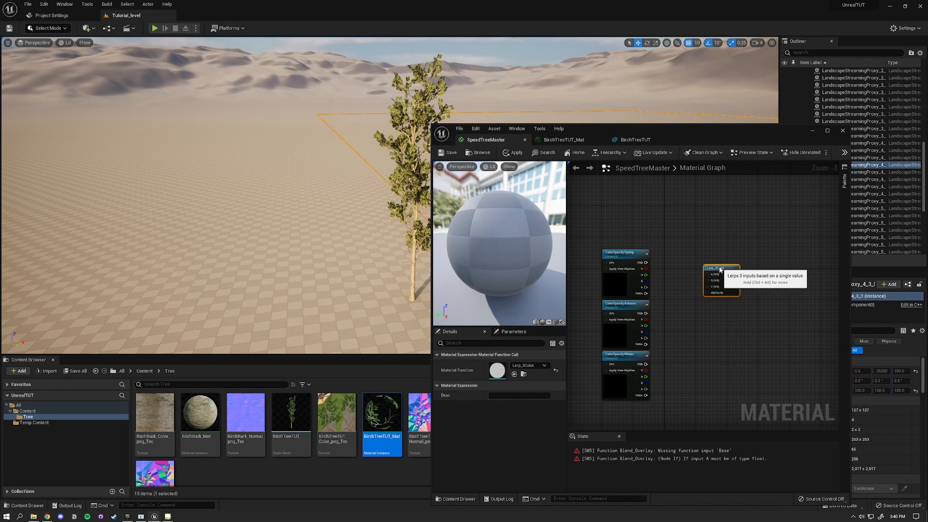
scroll(656, 267, up, 2)
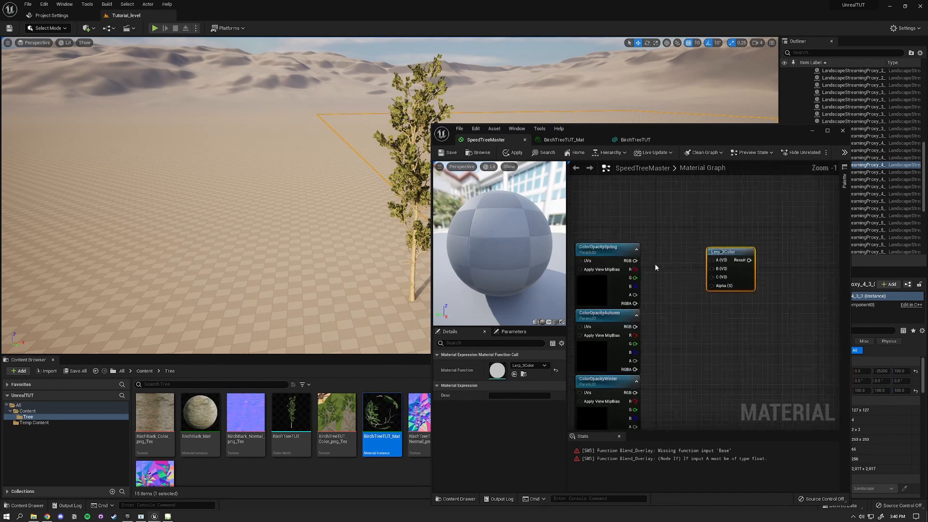
Connect the RGB outputs of the Spring, Autumn and Winter textures to inputs A, B and C of the Lerp_3Color node
drag(635, 261, 713, 261)
drag(635, 327, 713, 269)
drag(635, 392, 713, 277)
right_drag(711, 332, 751, 304)
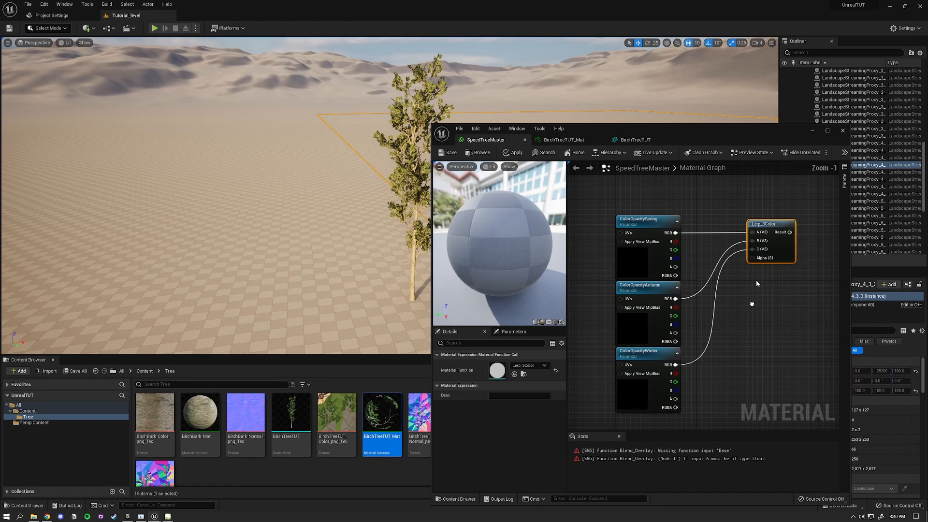
Promote the Lerp_3Color node's Alpha input to a parameter and place the new node on the input side of the texture nodes
click(756, 284)
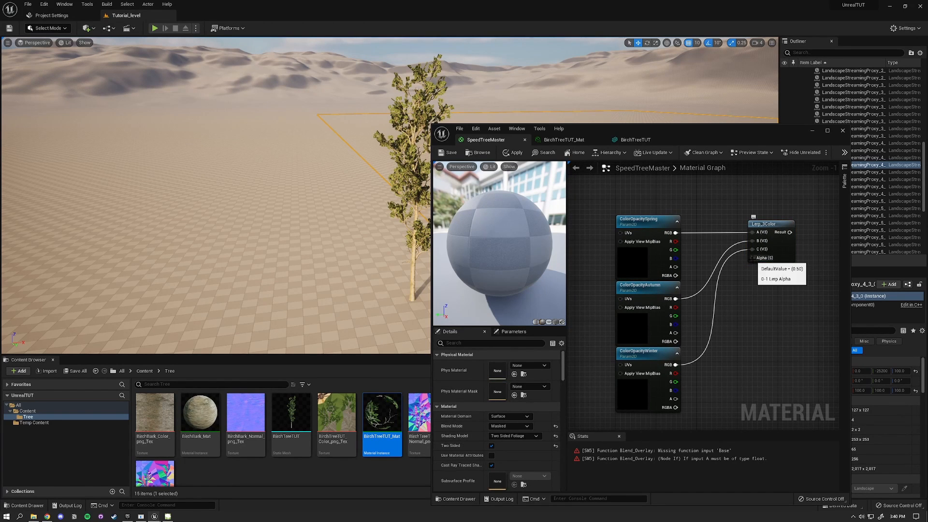
right_click(752, 258)
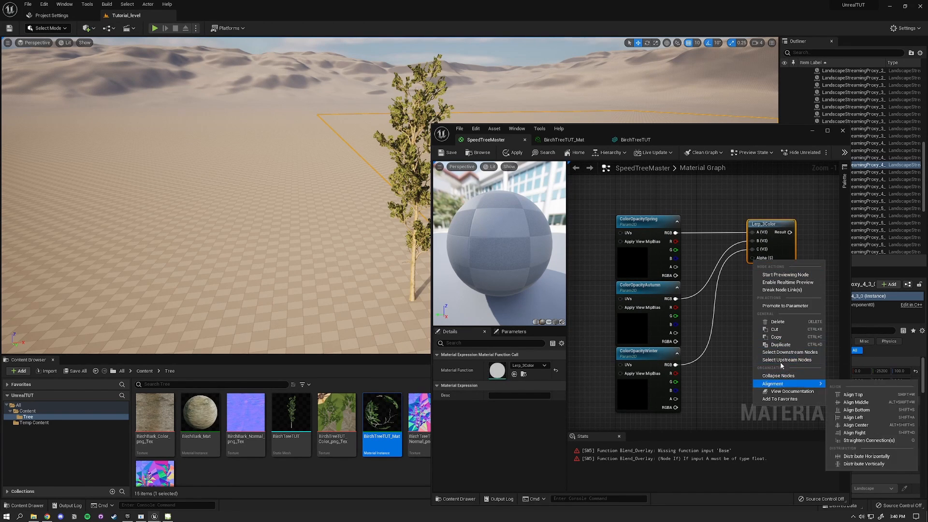
click(784, 304)
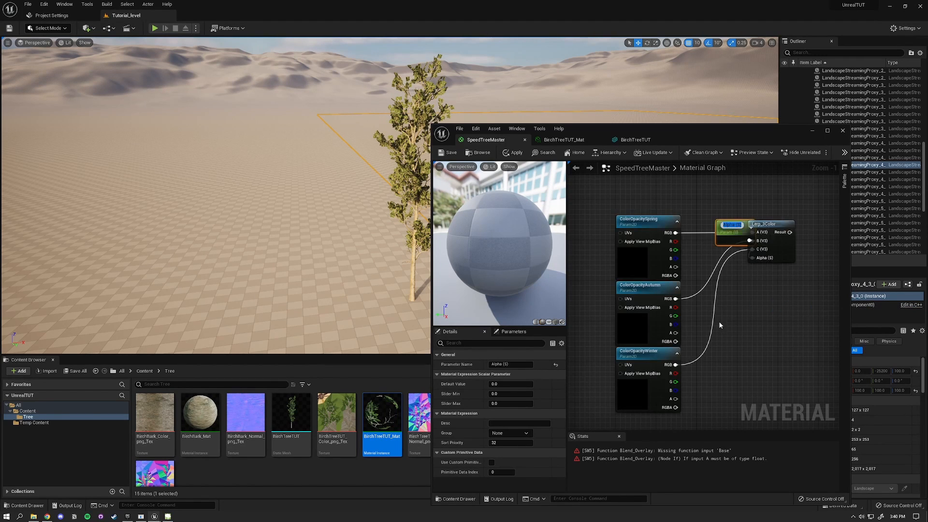
right_drag(719, 325, 787, 314)
drag(803, 215, 628, 274)
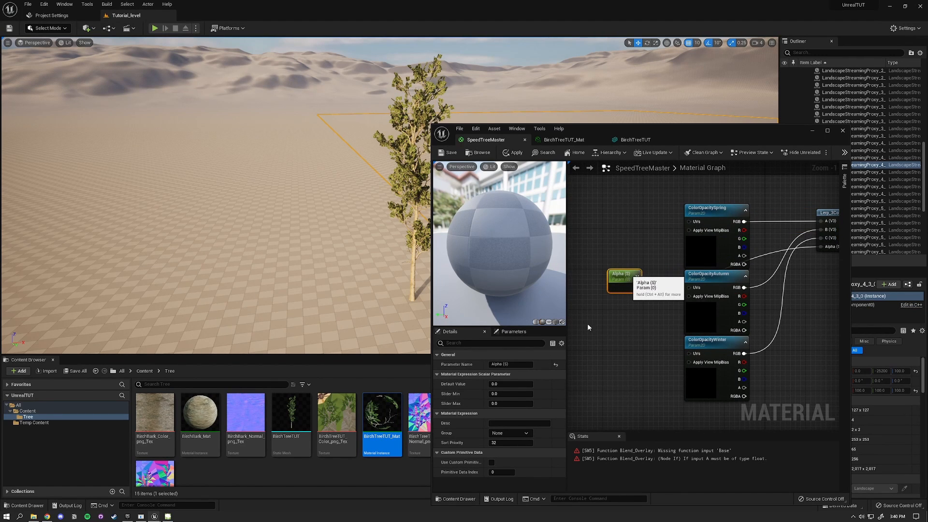
Rename the promoted Alpha parameter as SeasonBlending
click(502, 364)
text(S)
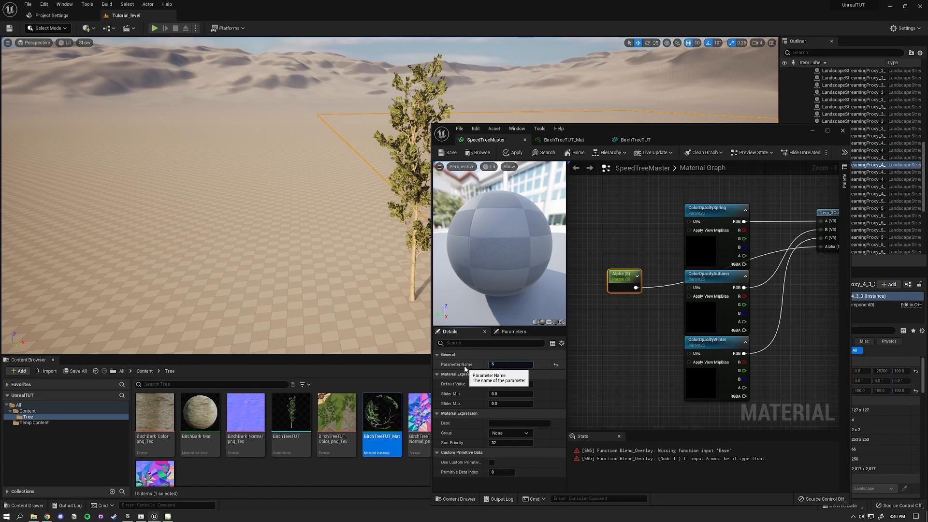
text(easonBlending)
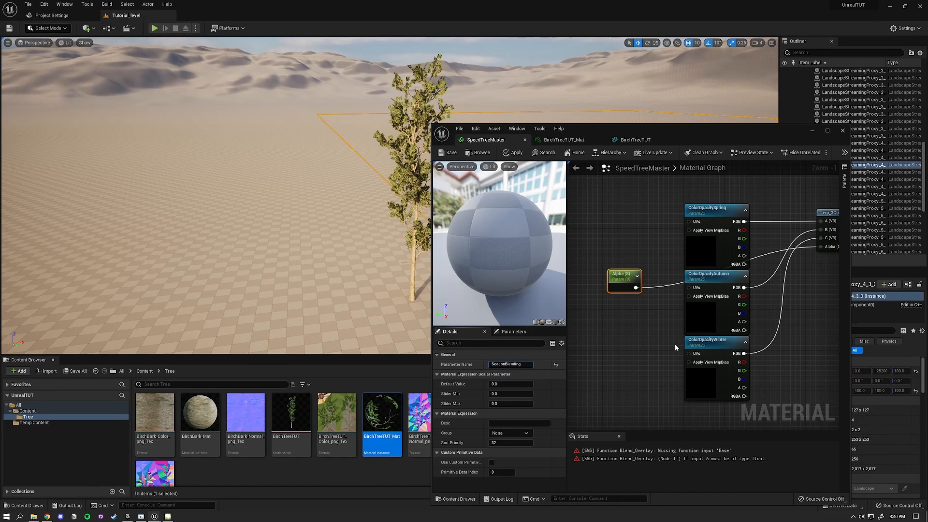
click(645, 314)
Add a second three-input Lerp node beneath the existing Lerp_3Color node
right_drag(645, 314, 591, 311)
scroll(592, 317, down, 1)
scroll(591, 310, up, 1)
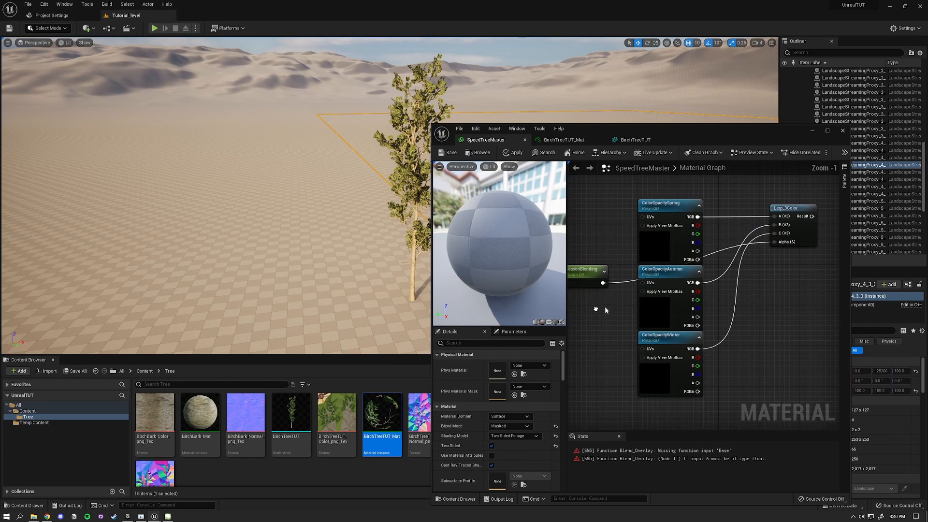
scroll(691, 319, down, 1)
drag(757, 205, 786, 304)
key(ctrl+d)
click(759, 284)
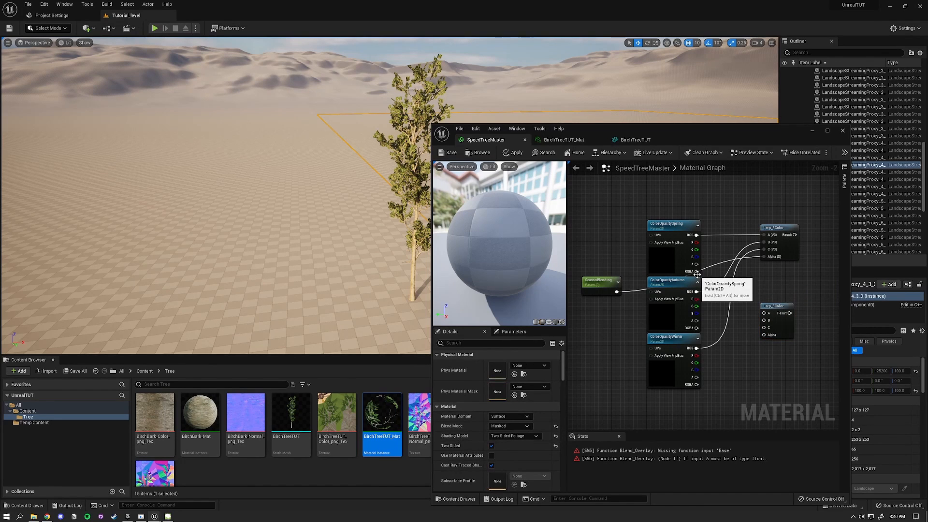
Connect the Spring, Autumn and Winter alpha outputs to A, B and C of the second Lerp node, and SeasonBlending to its Alpha
drag(696, 264, 764, 313)
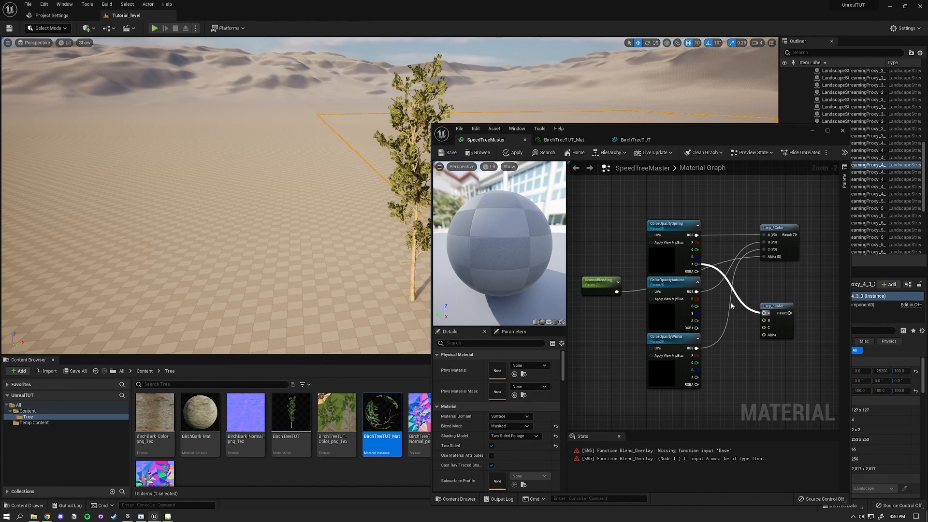
drag(696, 320, 764, 320)
drag(696, 377, 767, 330)
right_drag(772, 321, 729, 329)
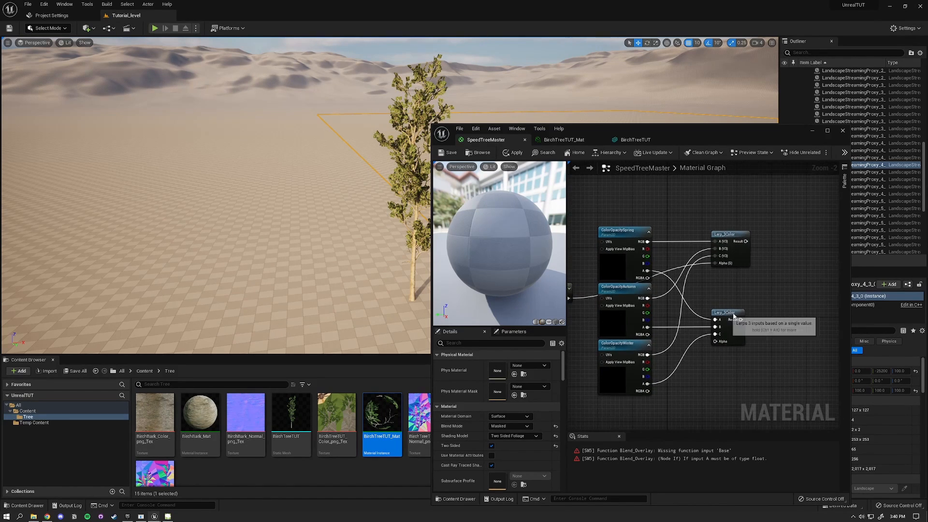
click(730, 328)
right_drag(703, 372, 725, 363)
drag(592, 289, 748, 333)
Feed the color and alpha Lerp results into the rest of the graph in place of ColorOpacitySpring's former RGB and alpha connections
drag(762, 301, 753, 301)
right_drag(753, 300, 626, 330)
click(634, 320)
drag(607, 251, 824, 266)
drag(602, 328, 726, 372)
Set the SeasonBlending parameter's Slider Max to 1.0
right_drag(617, 363, 824, 352)
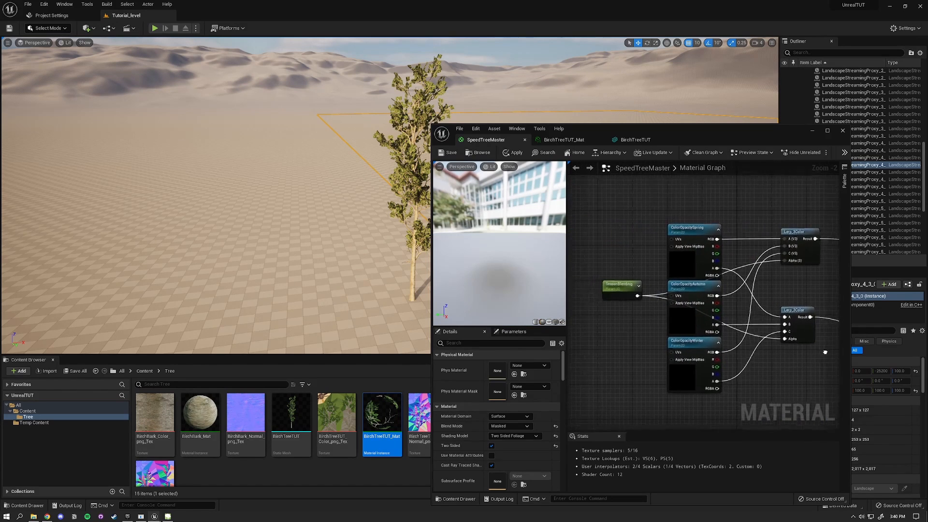
click(625, 284)
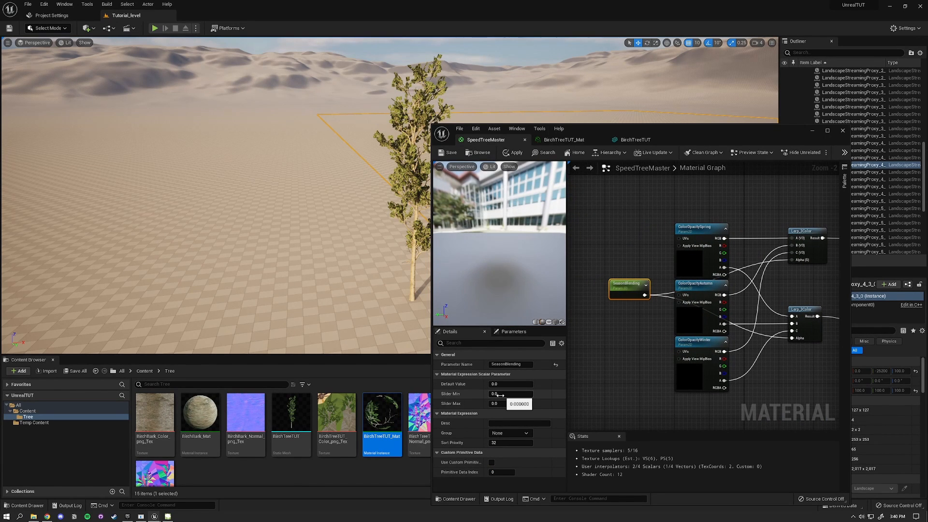
click(503, 404)
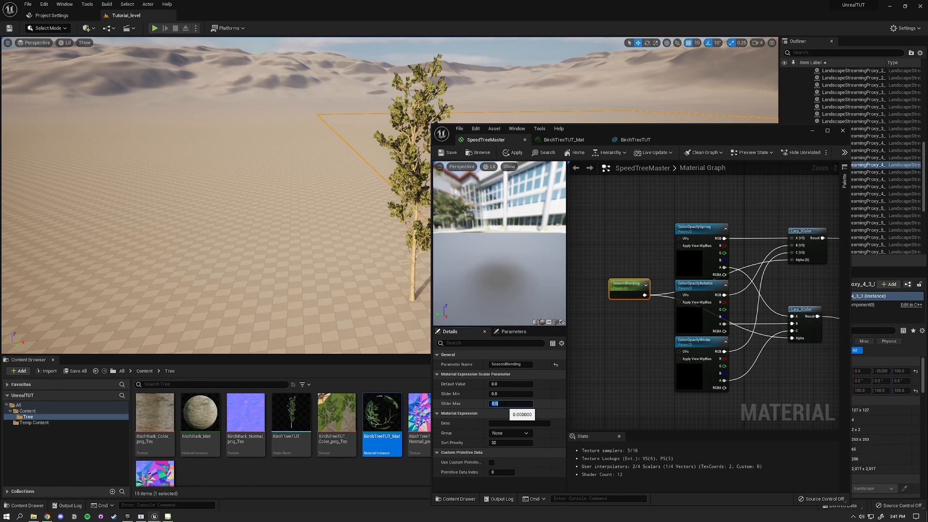
click(624, 375)
click(627, 285)
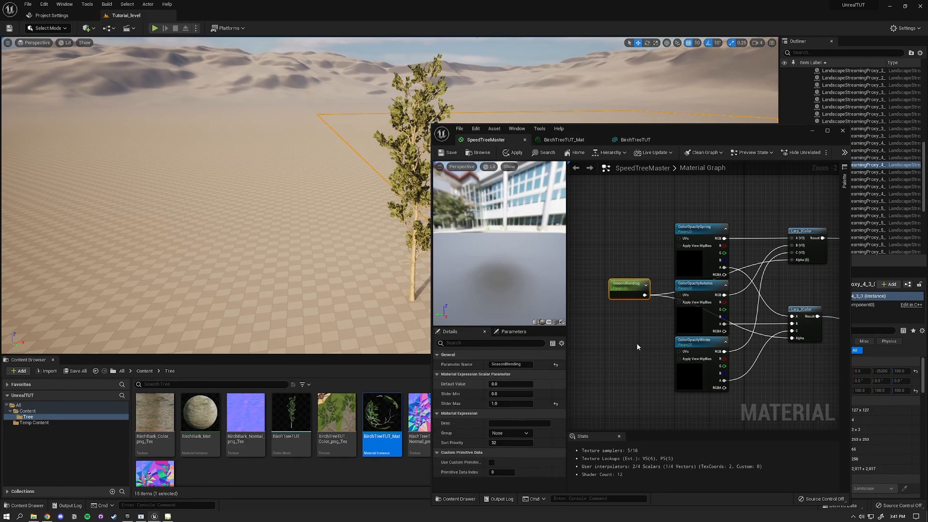
click(637, 343)
Save the SpeedTreeMaster material and bring the level viewport closer to the birch tree
scroll(637, 342, down, 2)
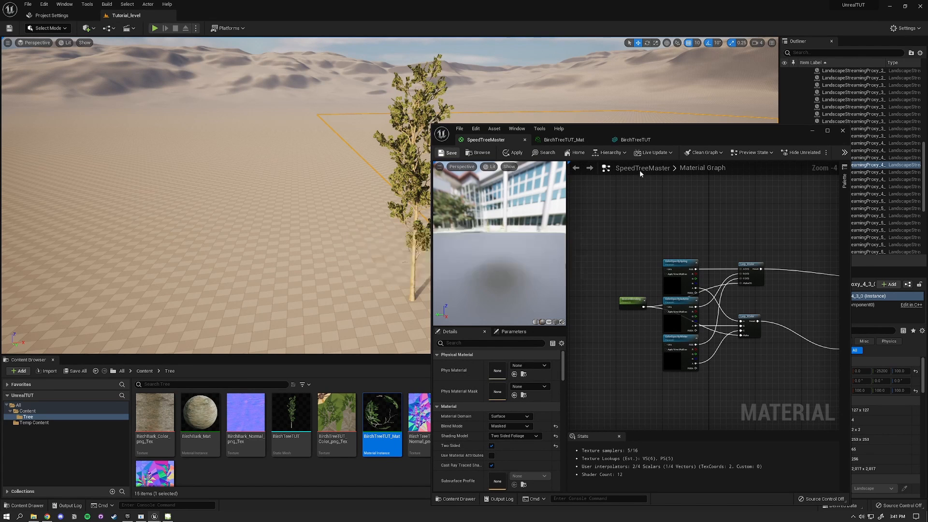
mouse_move(538, 108)
right_down()
mouse_move(555, 107)
mouse_move(537, 109)
right_up()
key(w)
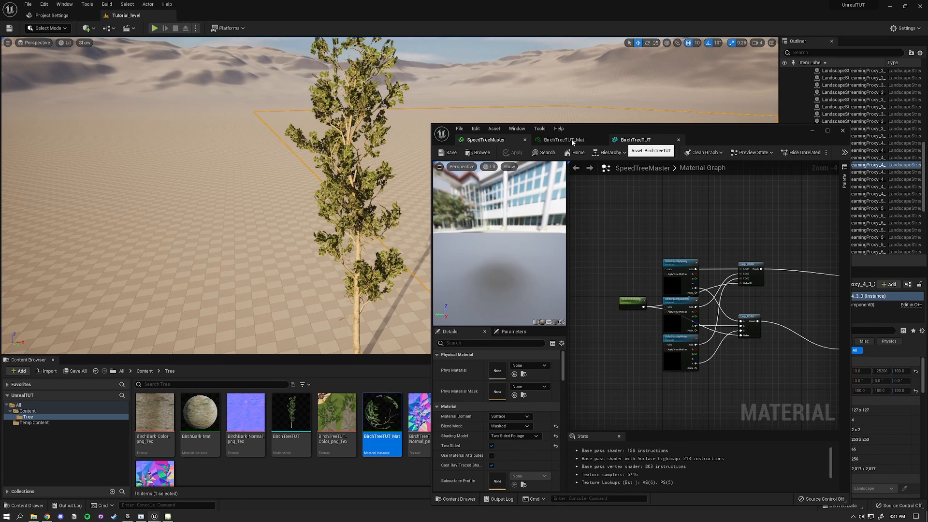
Review the seasonal texture assignments in the BirchTreeTUT_Mat instance, including the texture choices for ColorOpacityAutumn
click(570, 140)
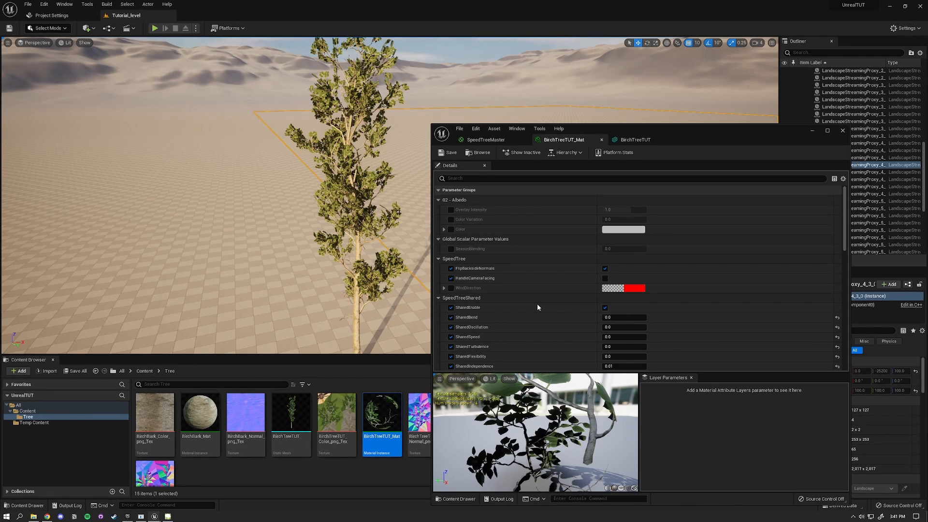
scroll(537, 308, down, 8)
scroll(462, 262, down, 2)
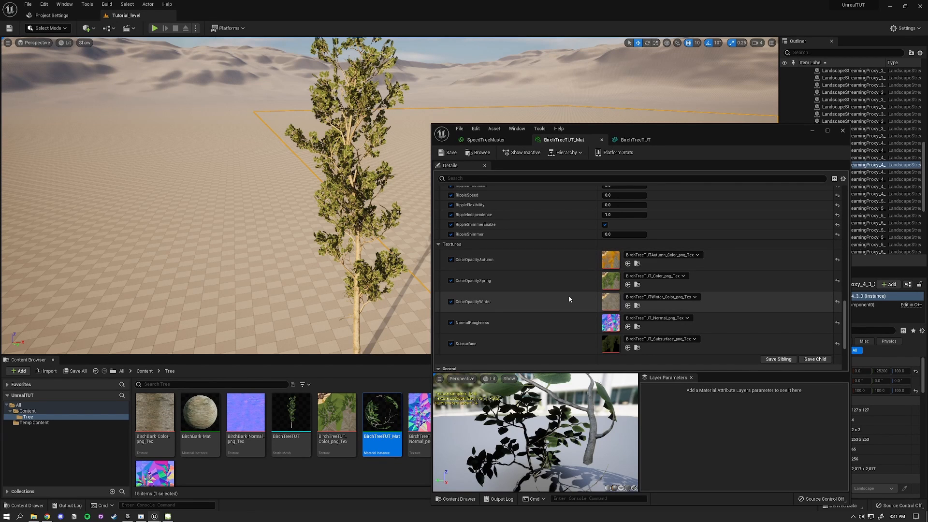
click(660, 254)
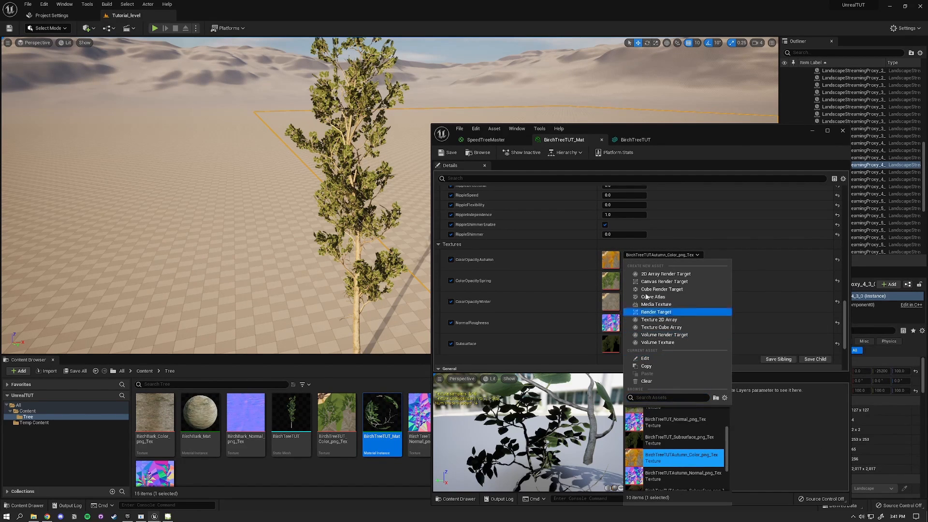
click(710, 241)
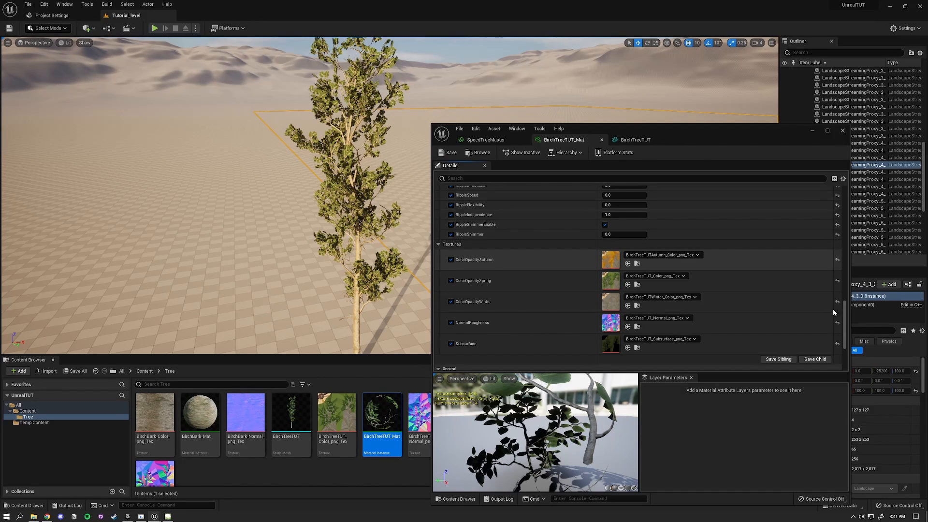
drag(844, 314, 852, 198)
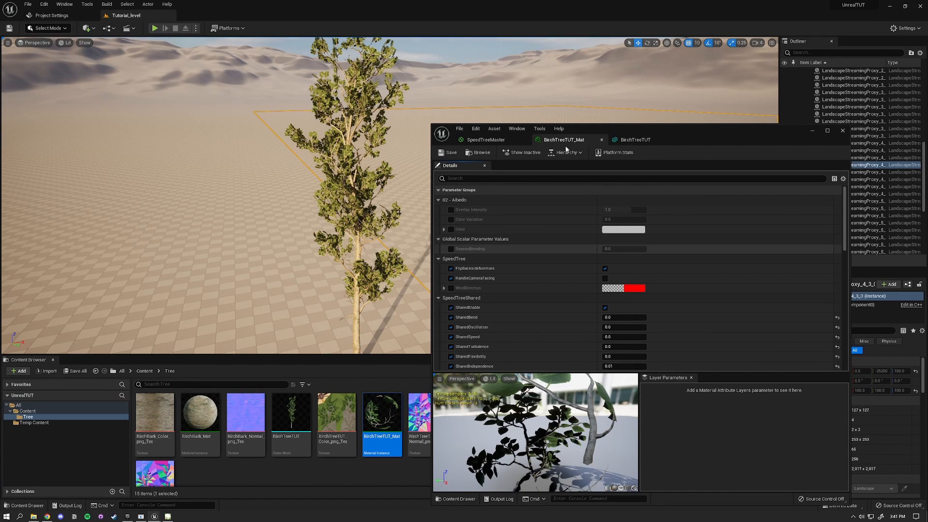
Enable the SeasonBlending override in BirchTreeTUT_Mat and set its value to 0.0
click(451, 249)
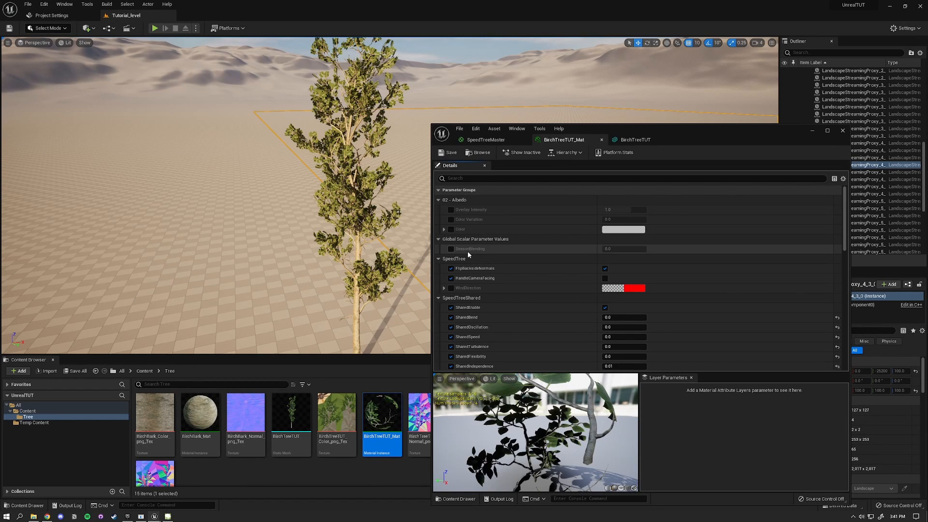
click(610, 248)
mouse_move(610, 249)
mouse_down()
mouse_move(646, 248)
mouse_move(608, 248)
mouse_up()
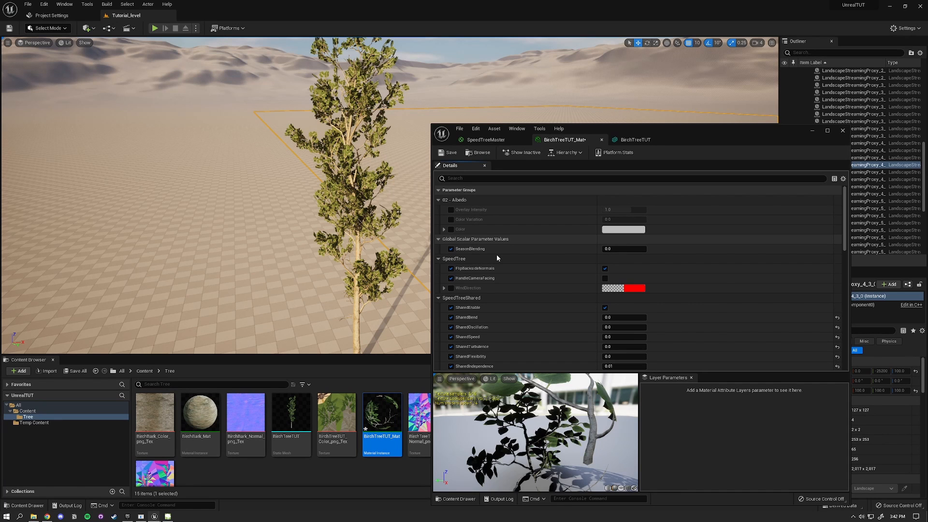
Assign SpeedTreeMaster's SeasonBlending parameter to the 02 - Albedo group and return to the BirchTreeTUT_Mat instance
click(485, 139)
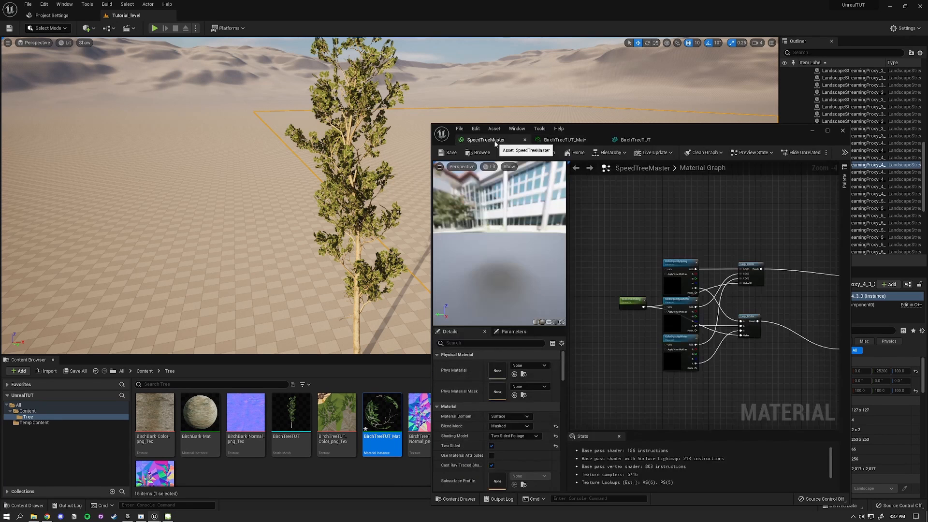
click(633, 298)
click(526, 434)
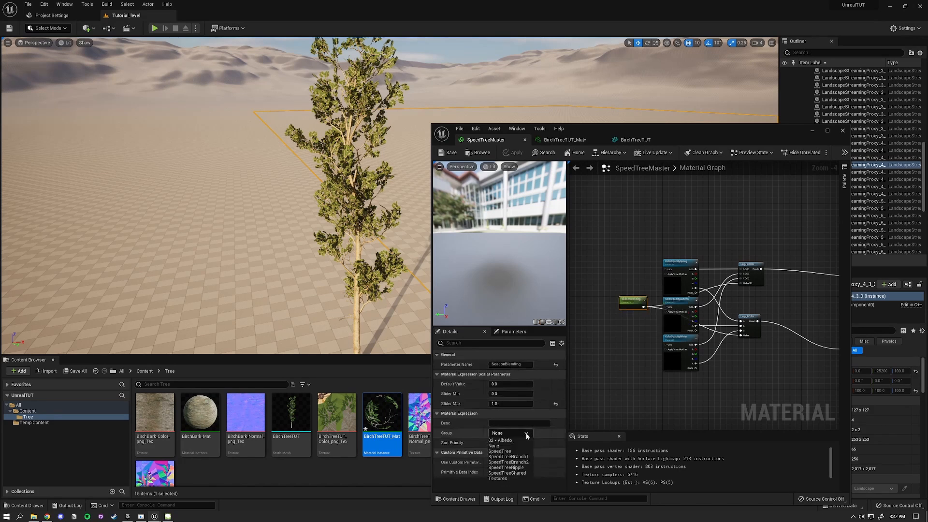
click(500, 441)
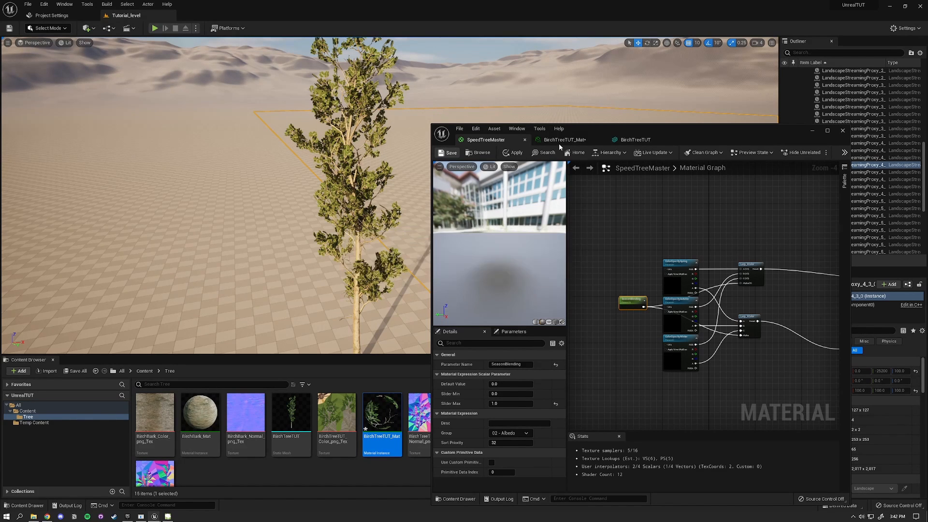
click(579, 140)
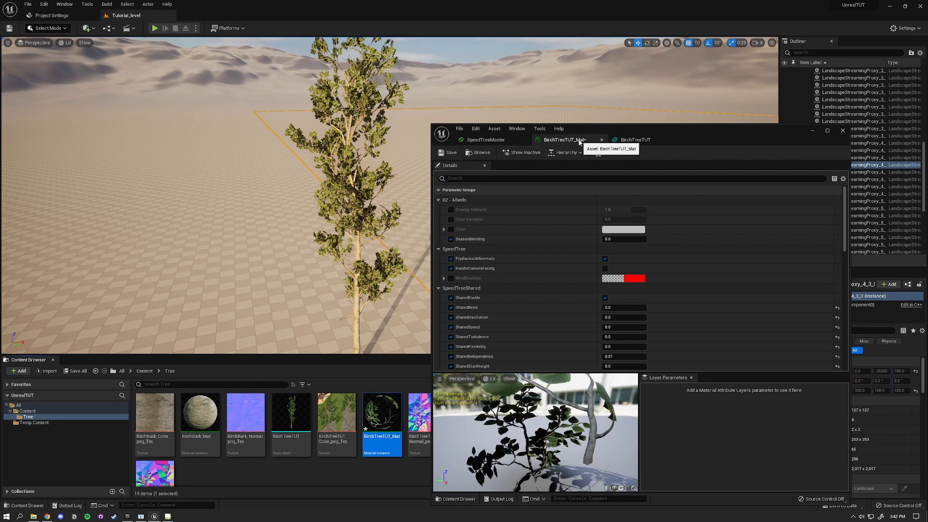